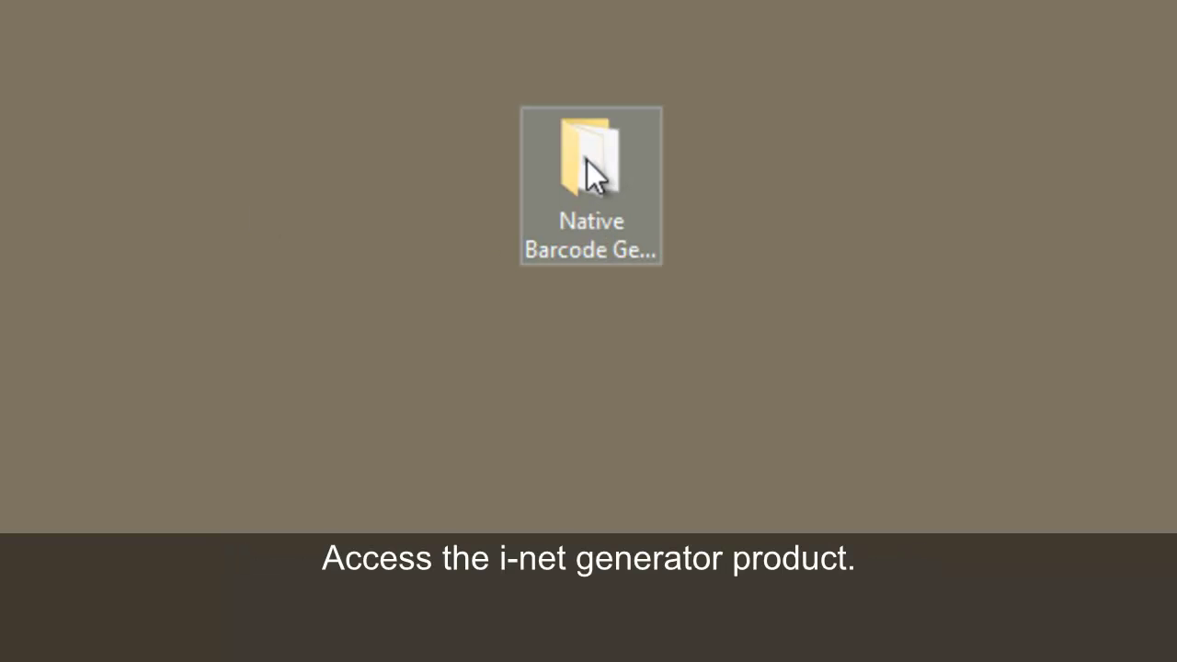
Open IDAutomationNative-Code-128-Auto.rpt from the Code-128 folder of the Native Barcode Generator package with i-net Clear Reports Free Designer Edition.
double_click(586, 160)
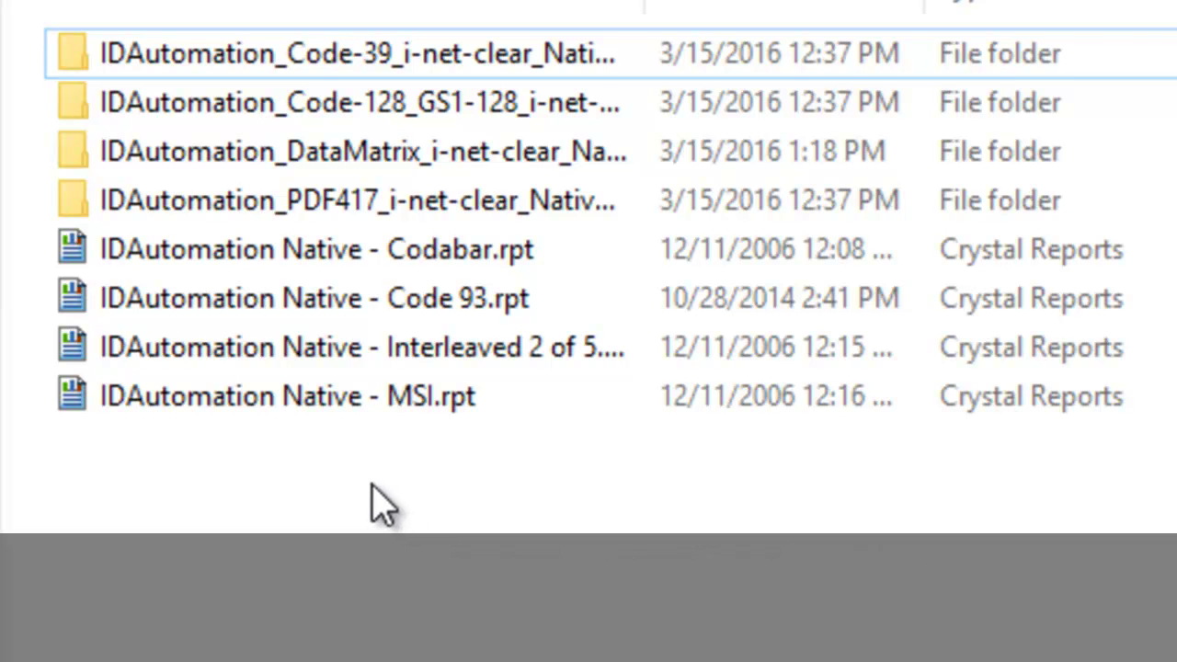
key("ctrl+plus")
double_click(444, 102)
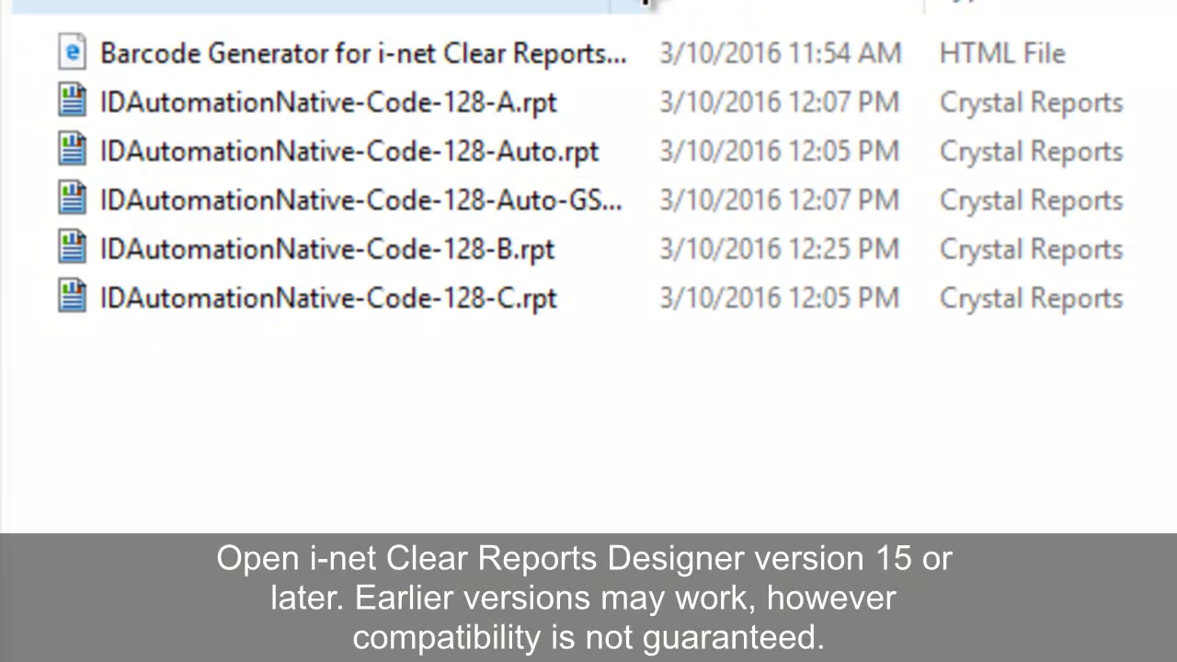
left_click_drag(649, 7, 859, 31)
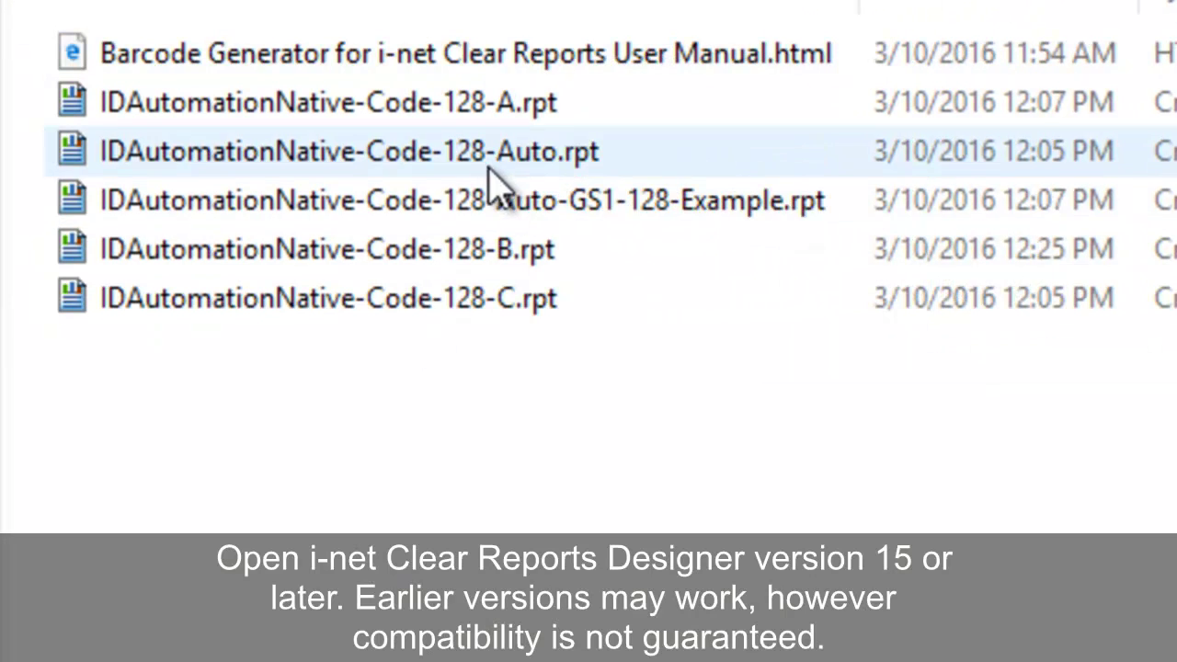
right_click(485, 170)
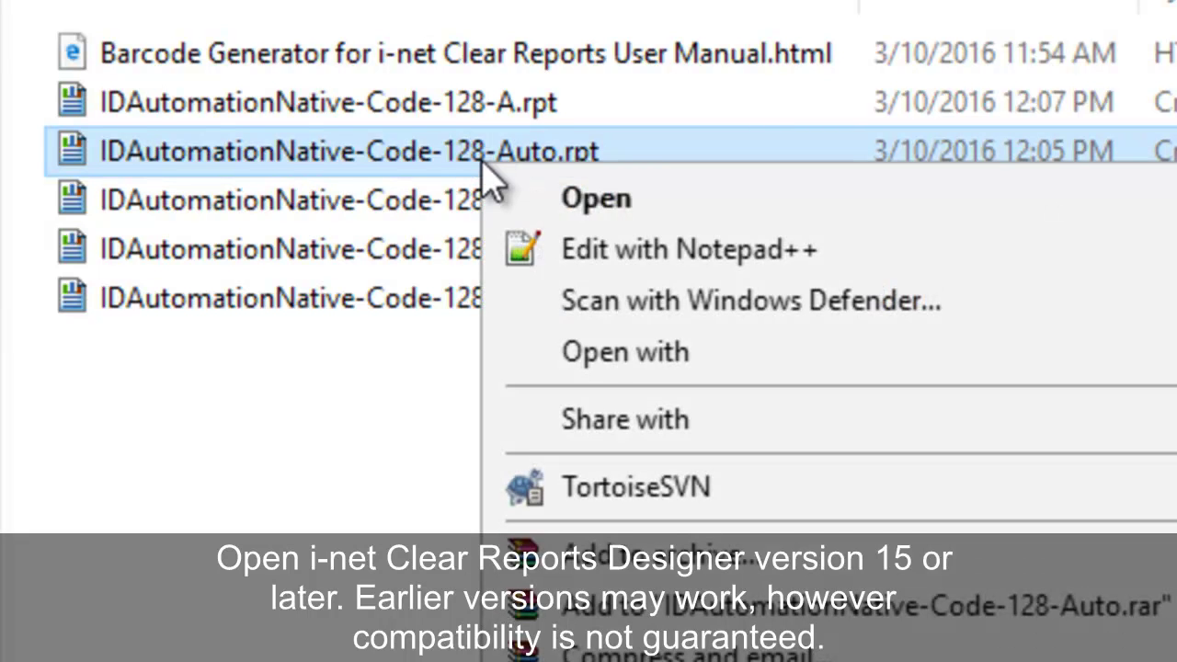
mouse_move(589, 368)
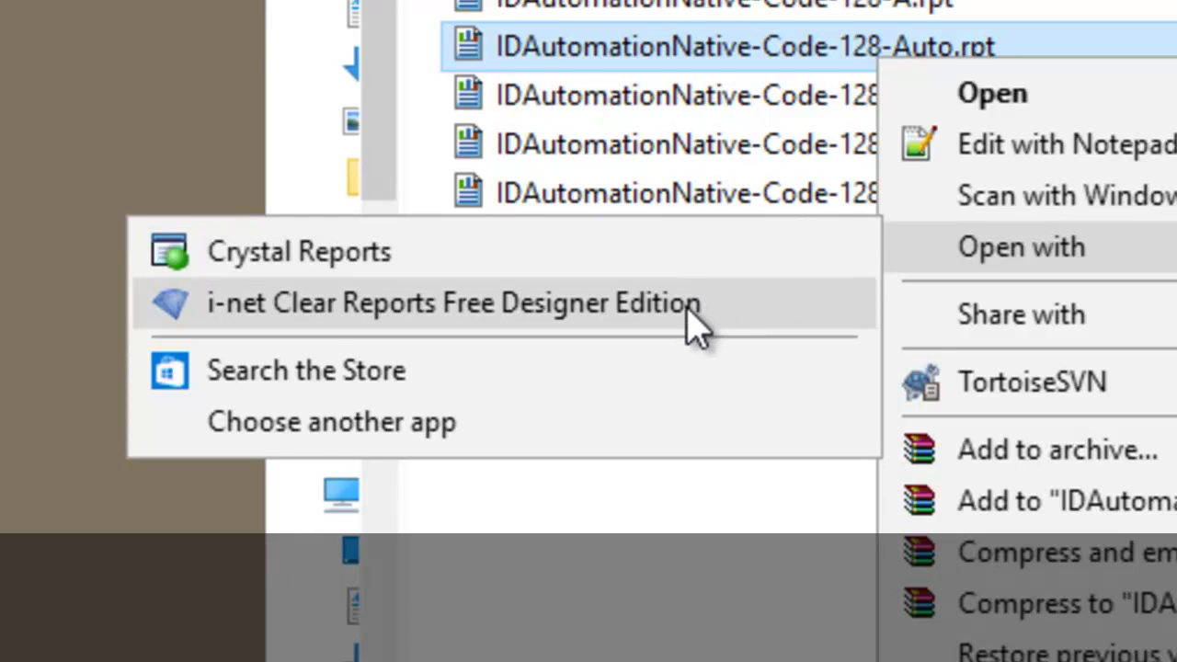
left_click(696, 323)
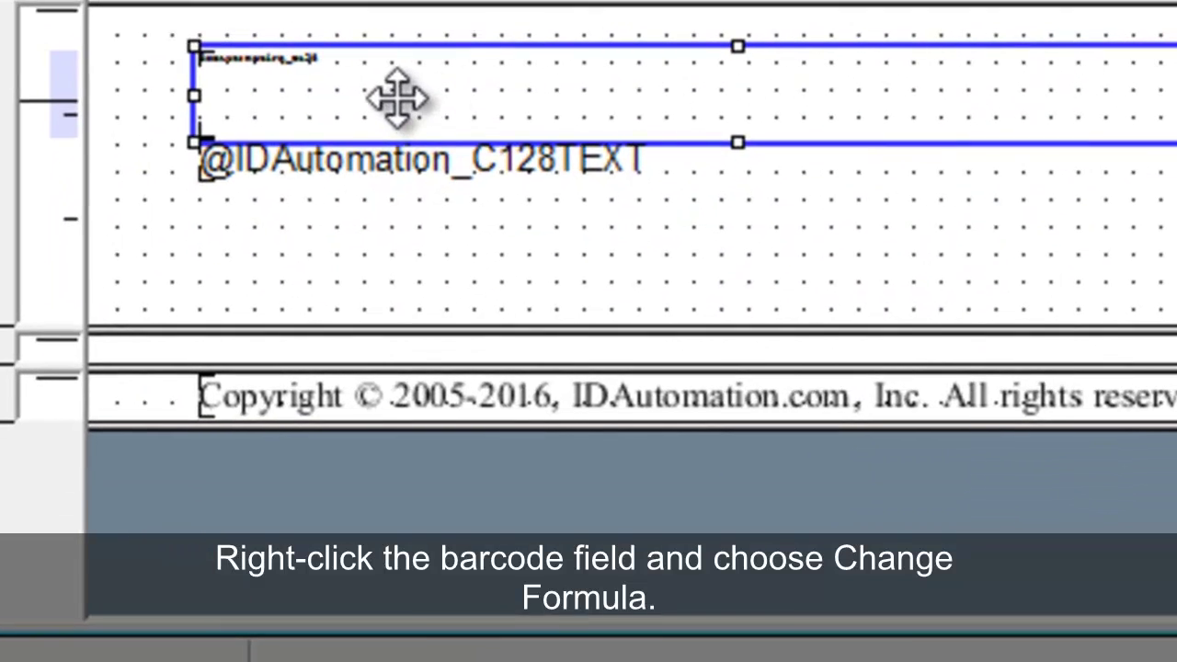
right_click(397, 95)
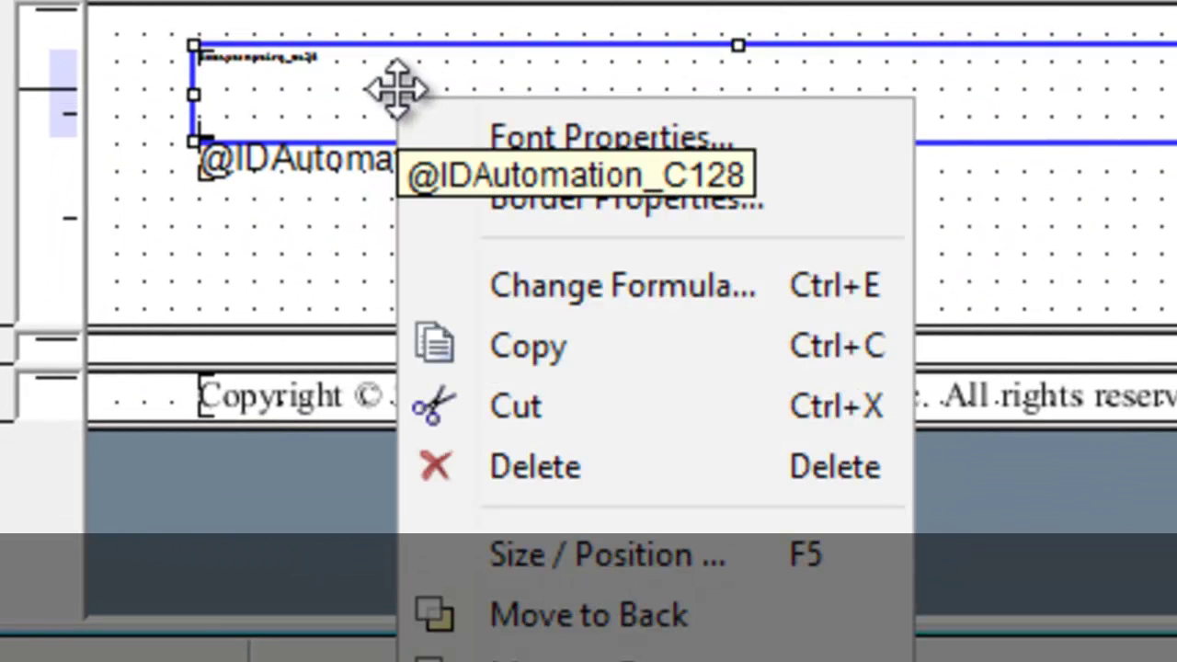
left_click(586, 292)
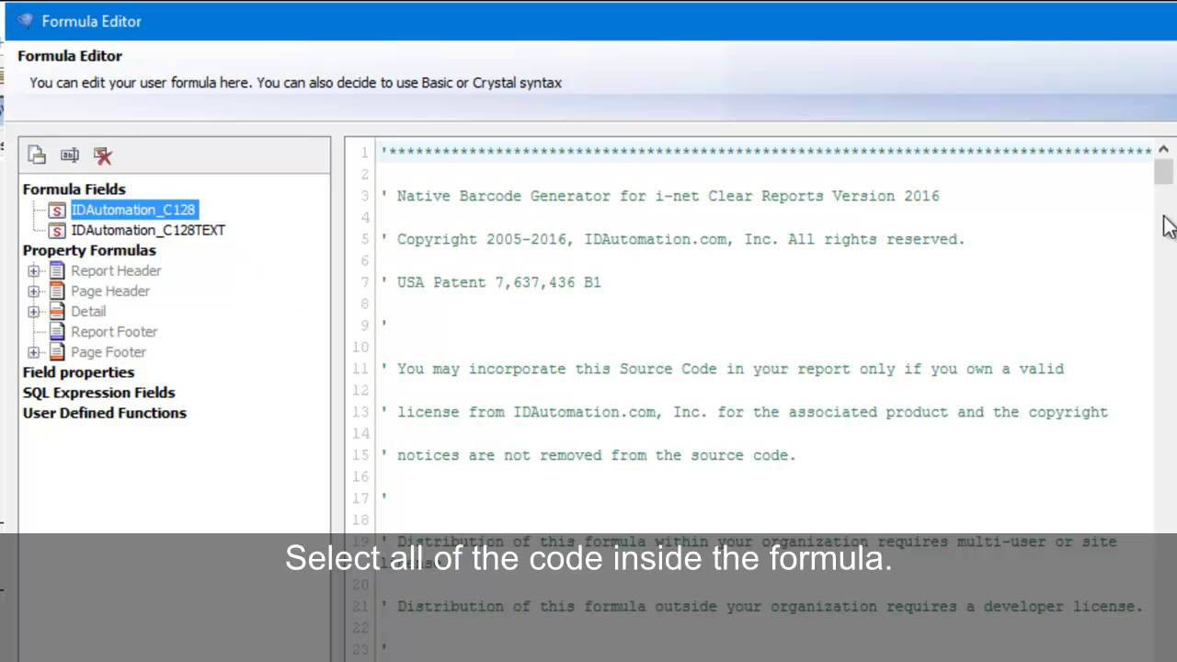
scroll(1165, 187, "down", 10)
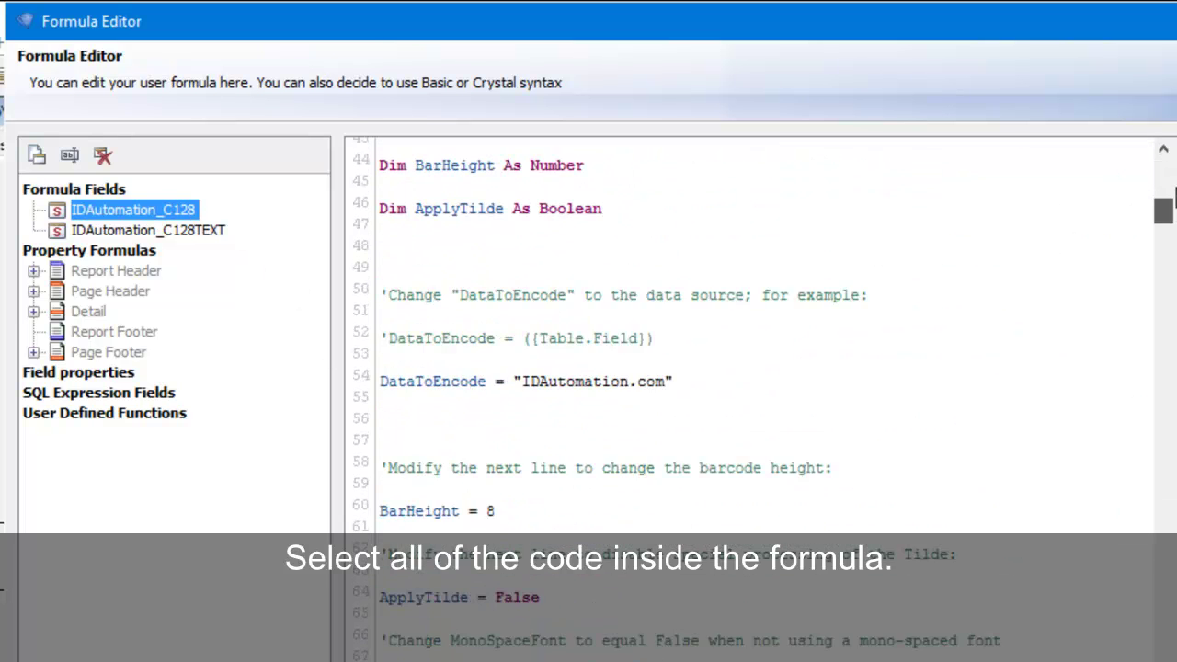
key("ctrl+Home")
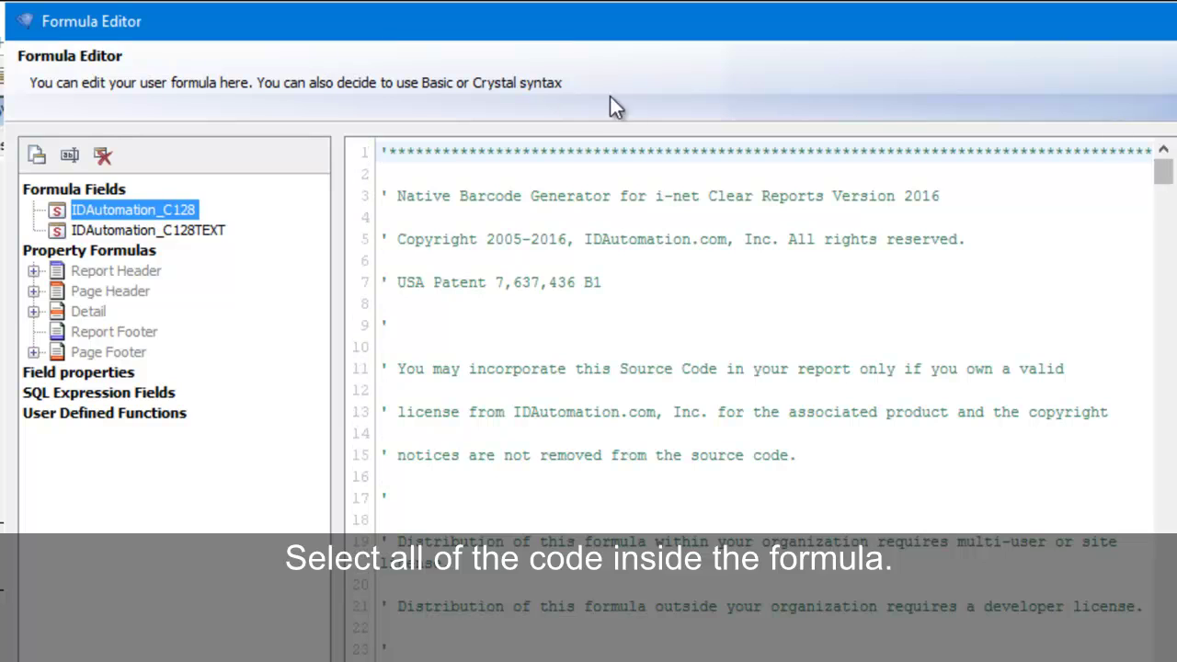
left_click(381, 160)
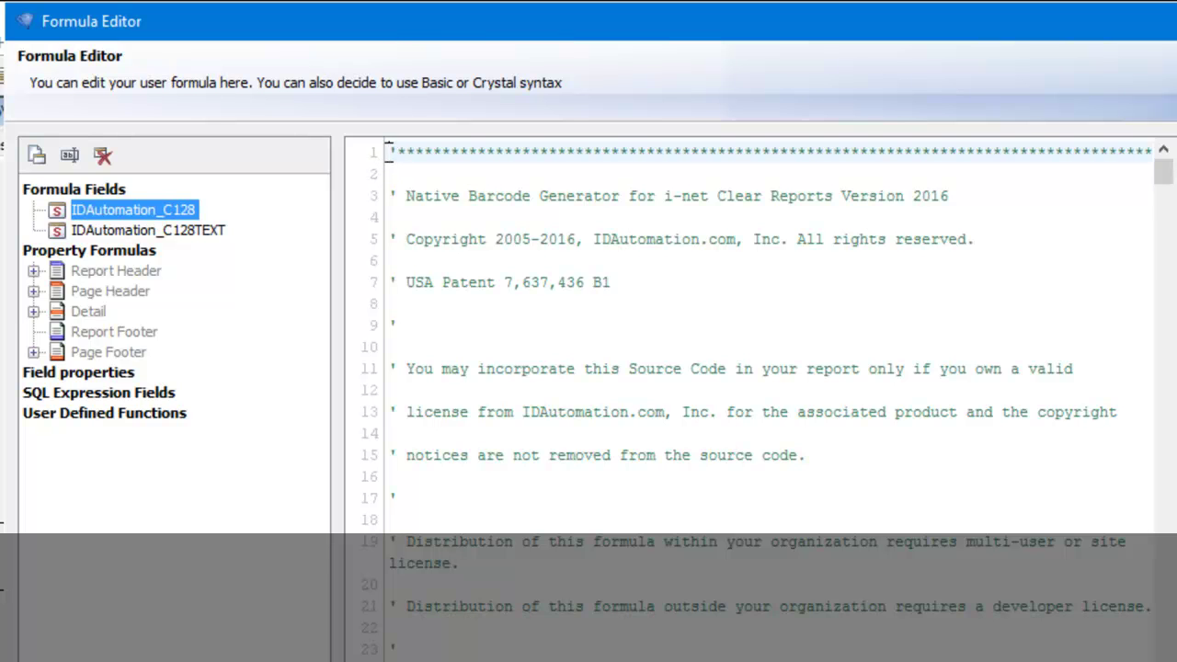
left_click_drag(388, 152, 717, 657)
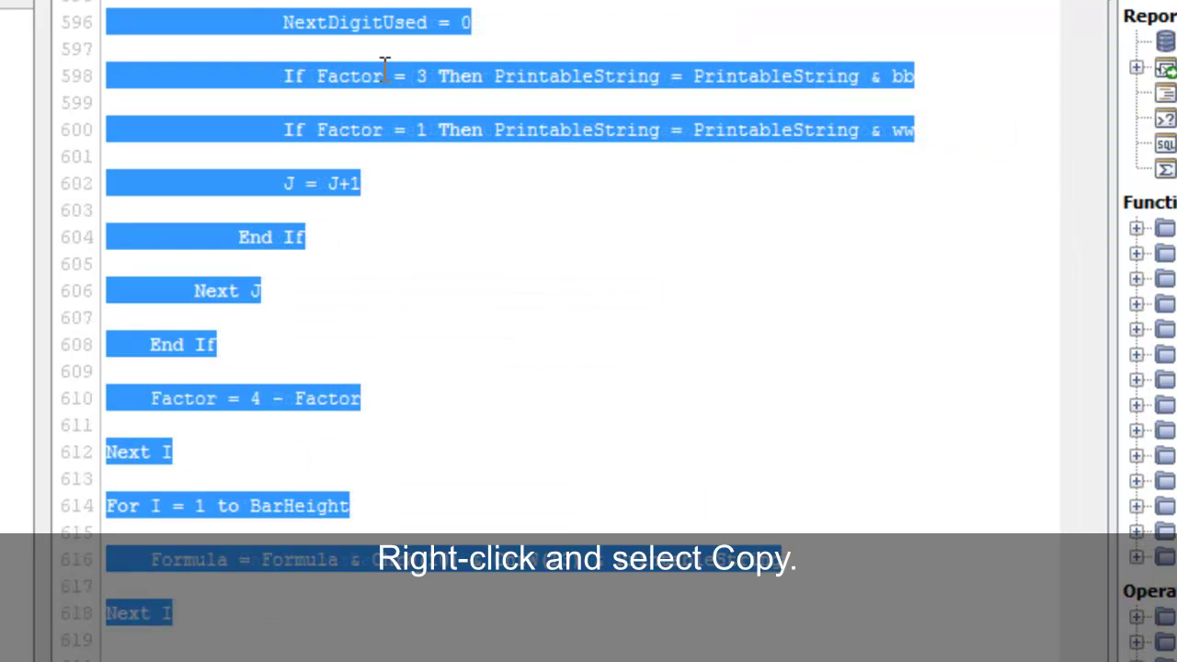
right_click(382, 70)
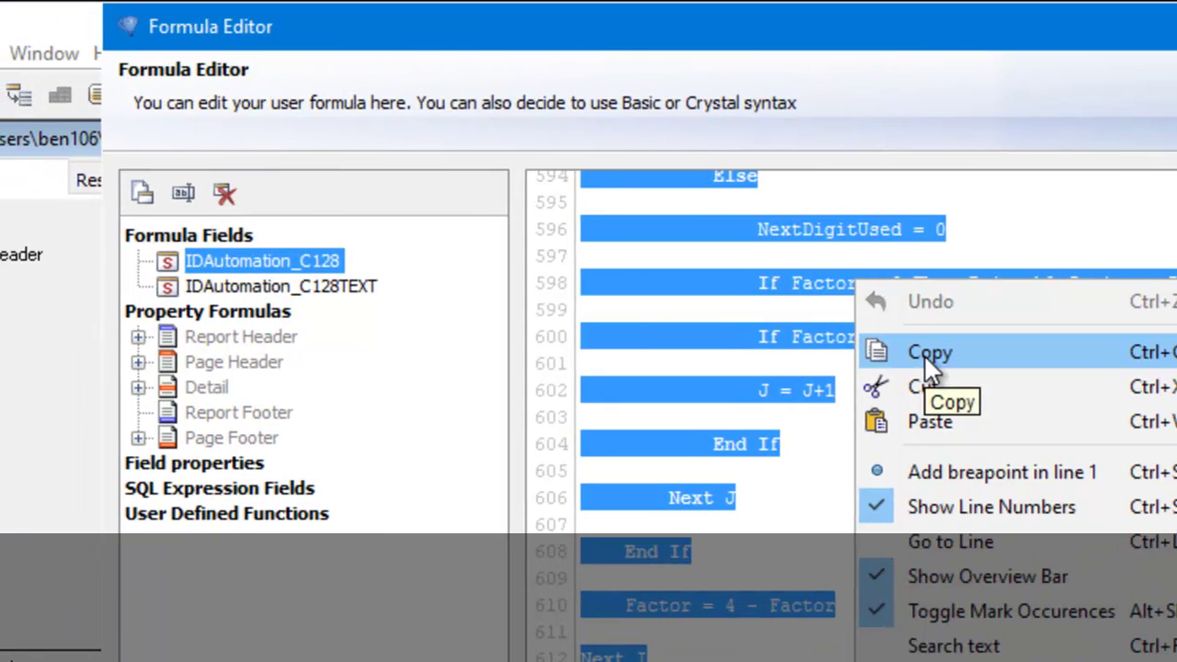
left_click(450, 147)
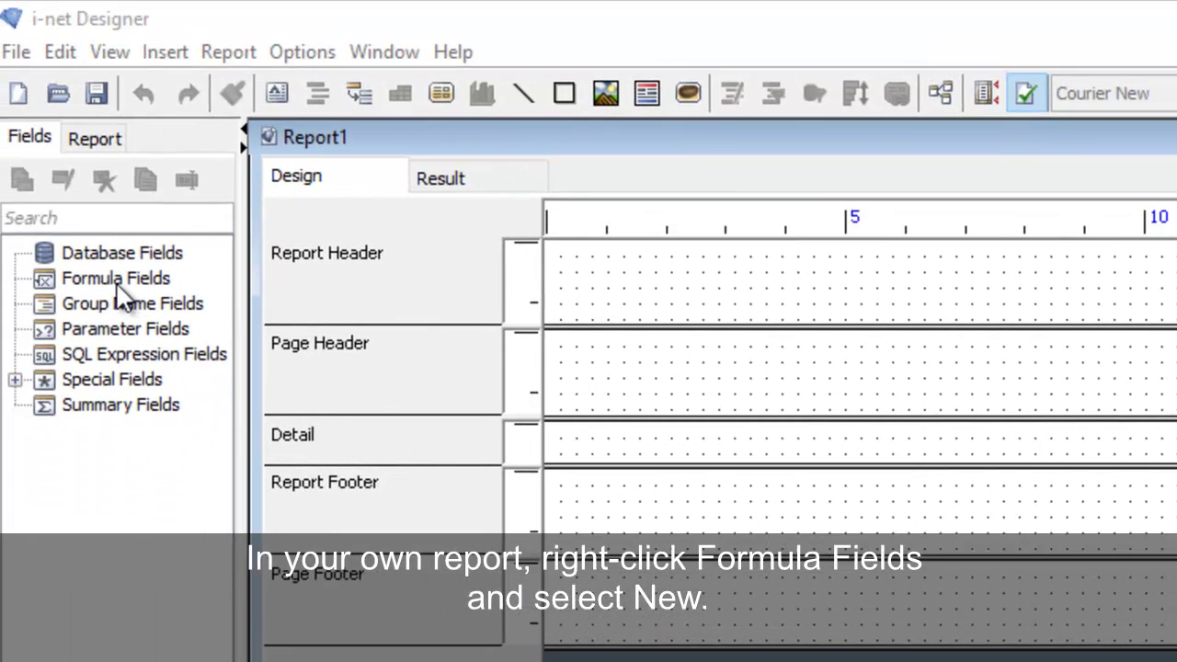
Create a new formula field named MyBarcode in Report1.
right_click(120, 285)
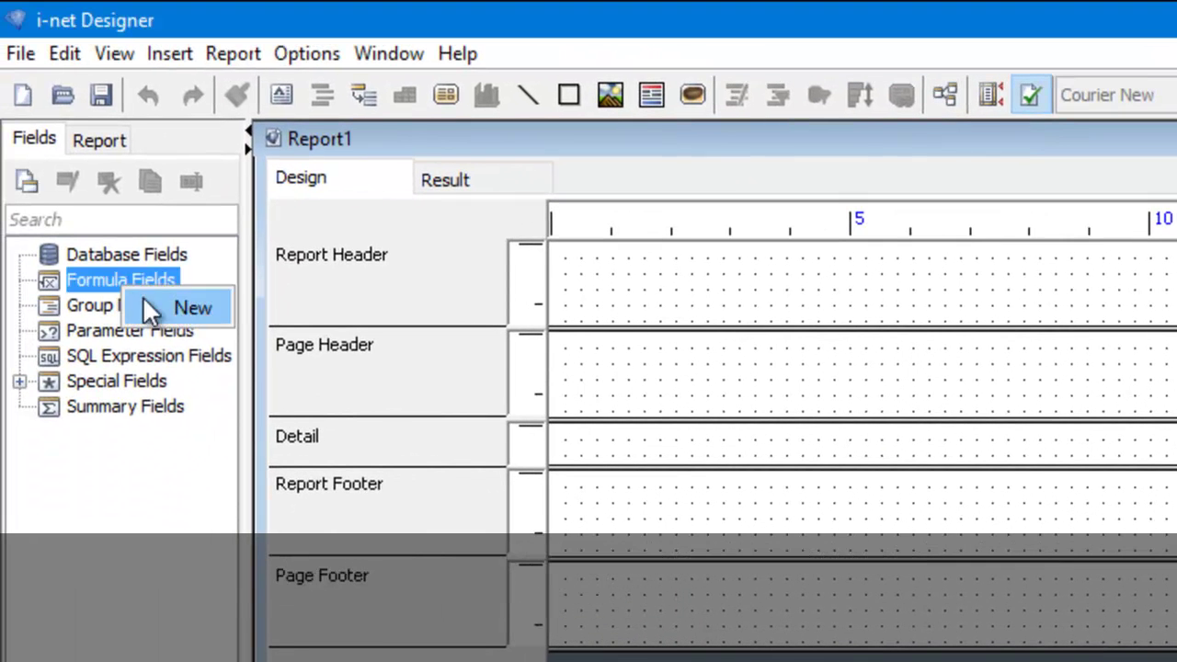
left_click(191, 309)
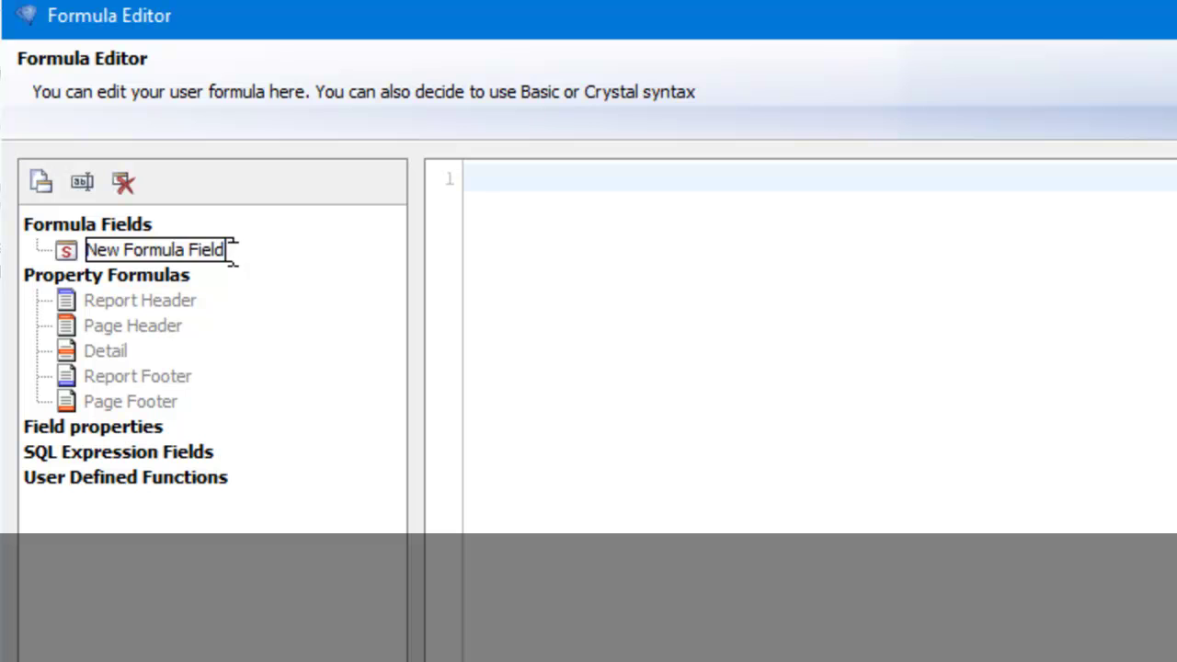
type("MyBarc")
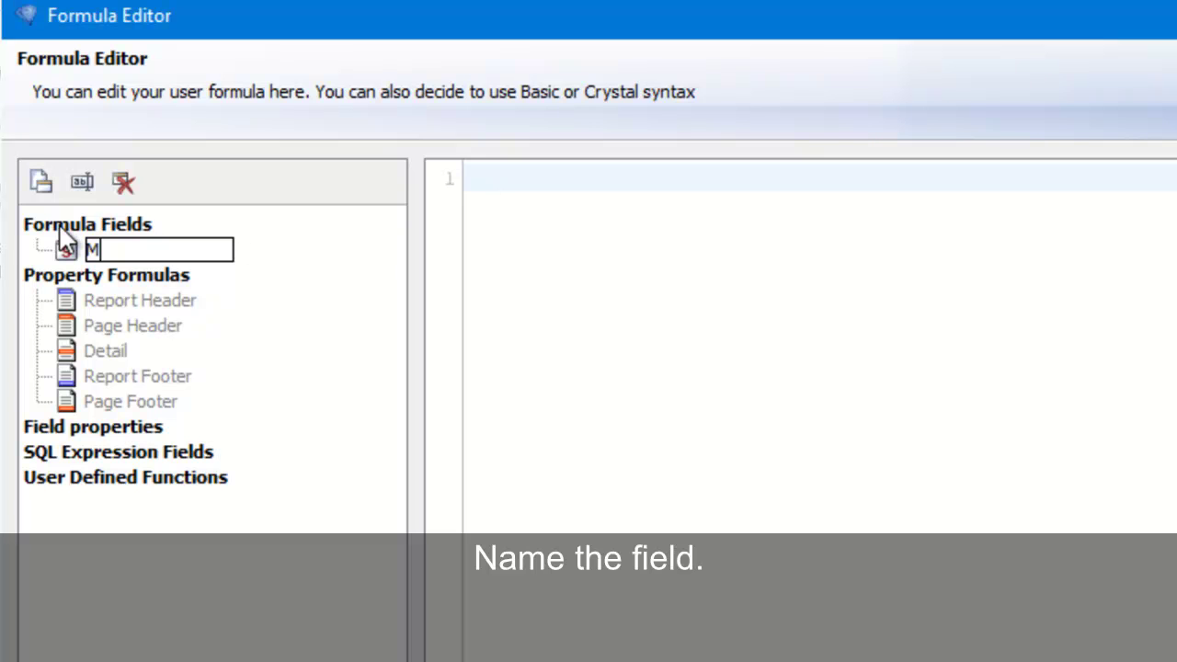
type("ode")
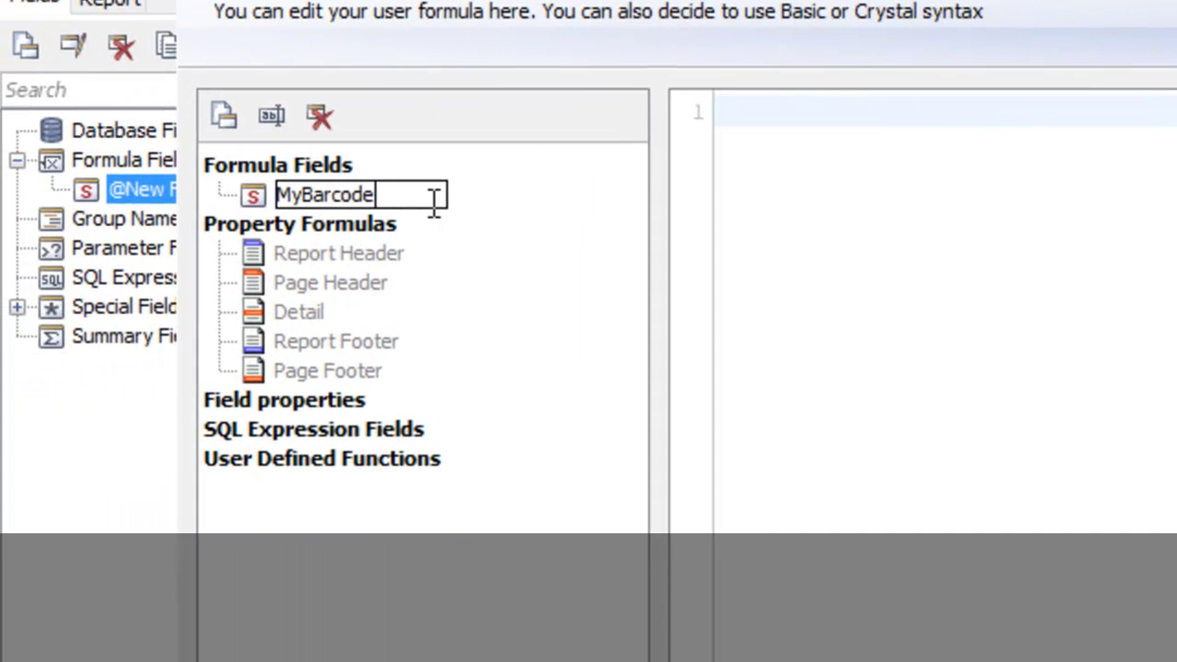
left_click(539, 513)
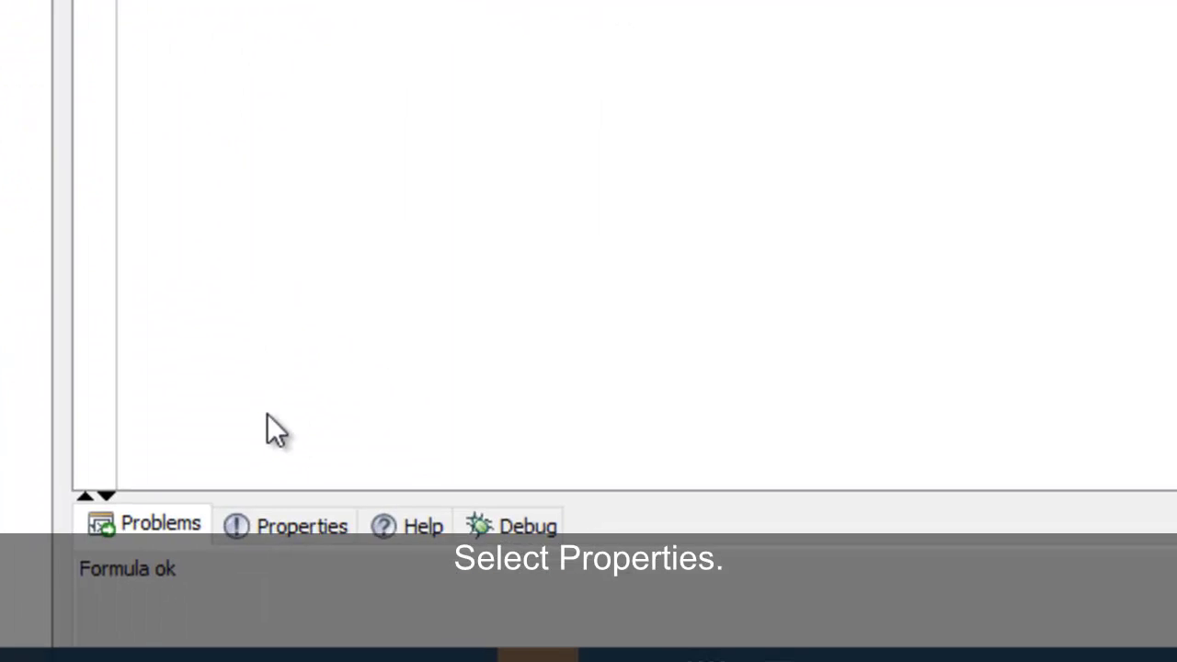
Set the MyBarcode formula's syntax to Basic Syntax, then apply the change and close the formula editor.
left_click(285, 531)
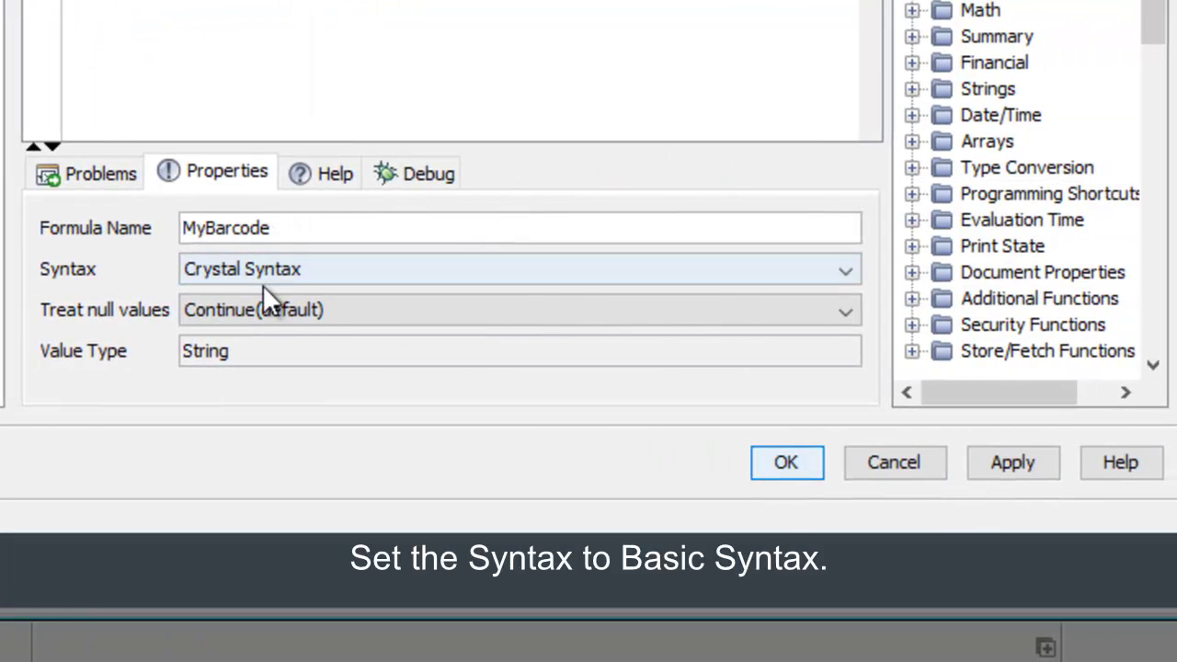
left_click(262, 271)
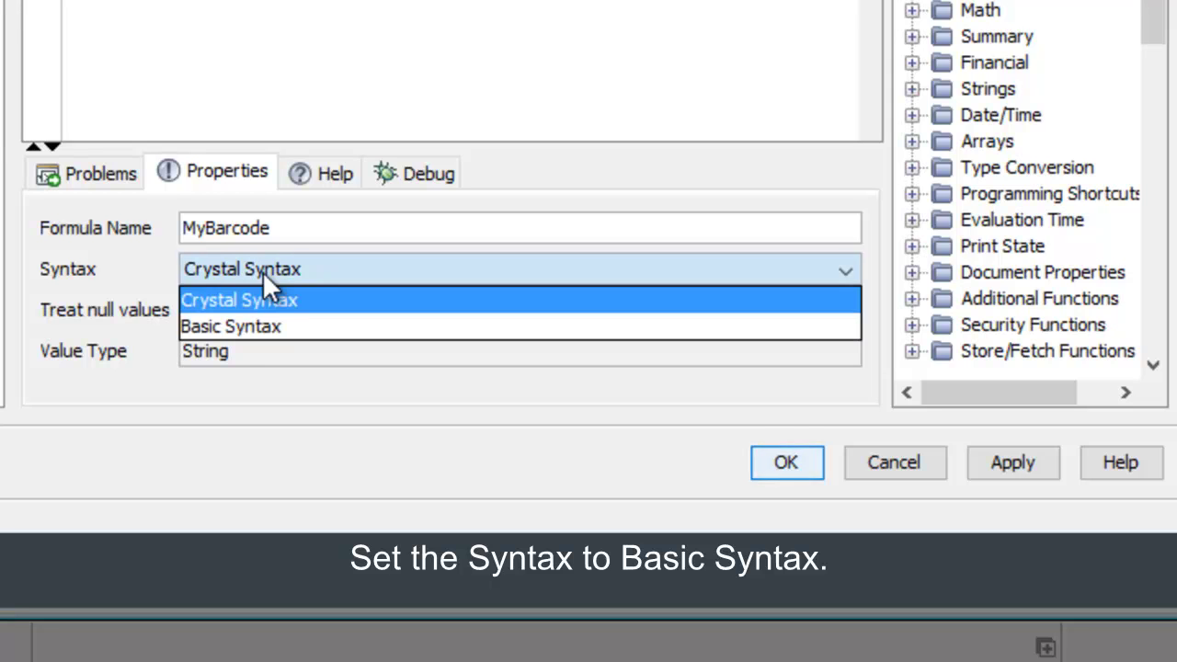
left_click(232, 326)
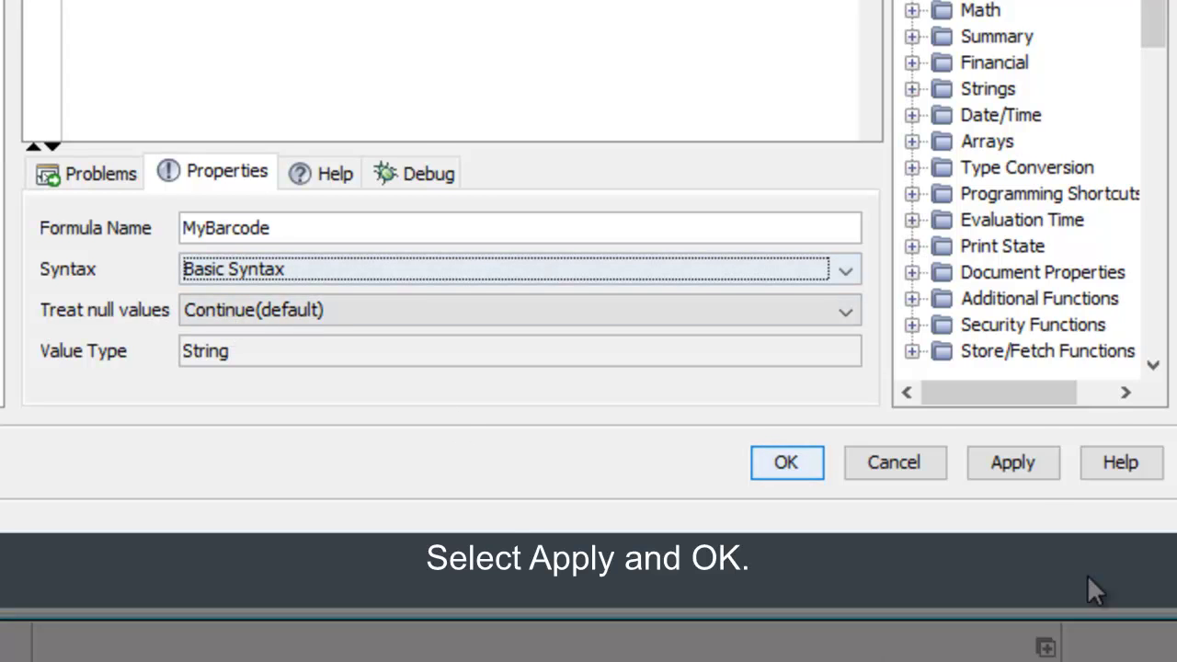
left_click(1027, 456)
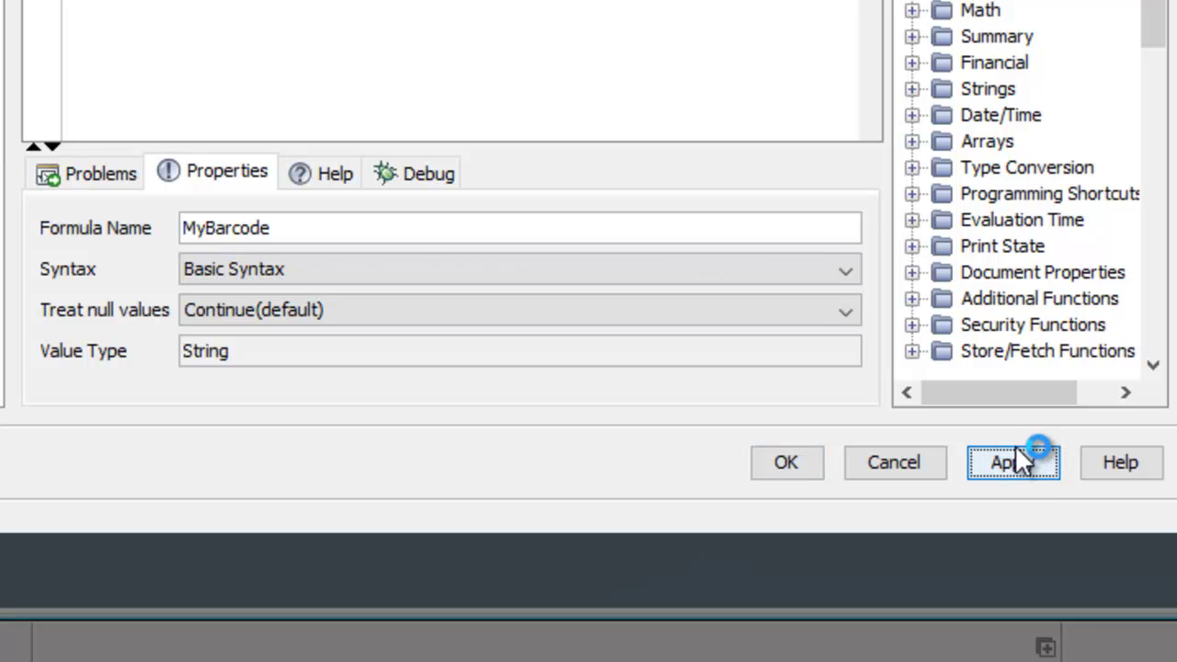
left_click(789, 456)
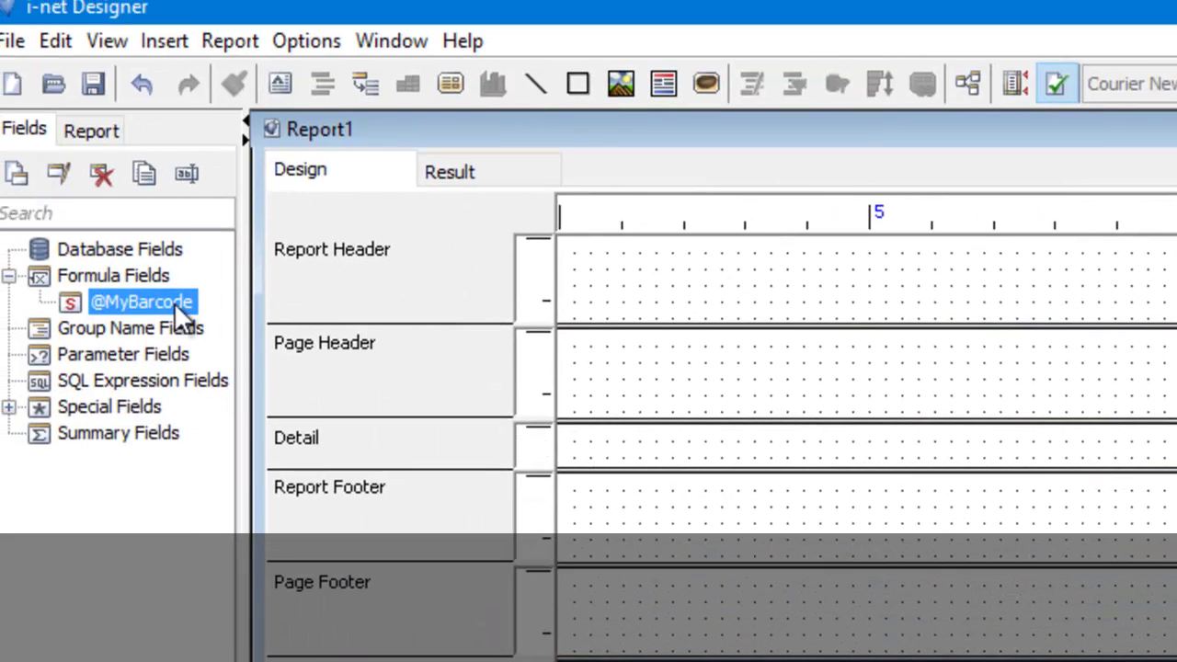
right_click(180, 318)
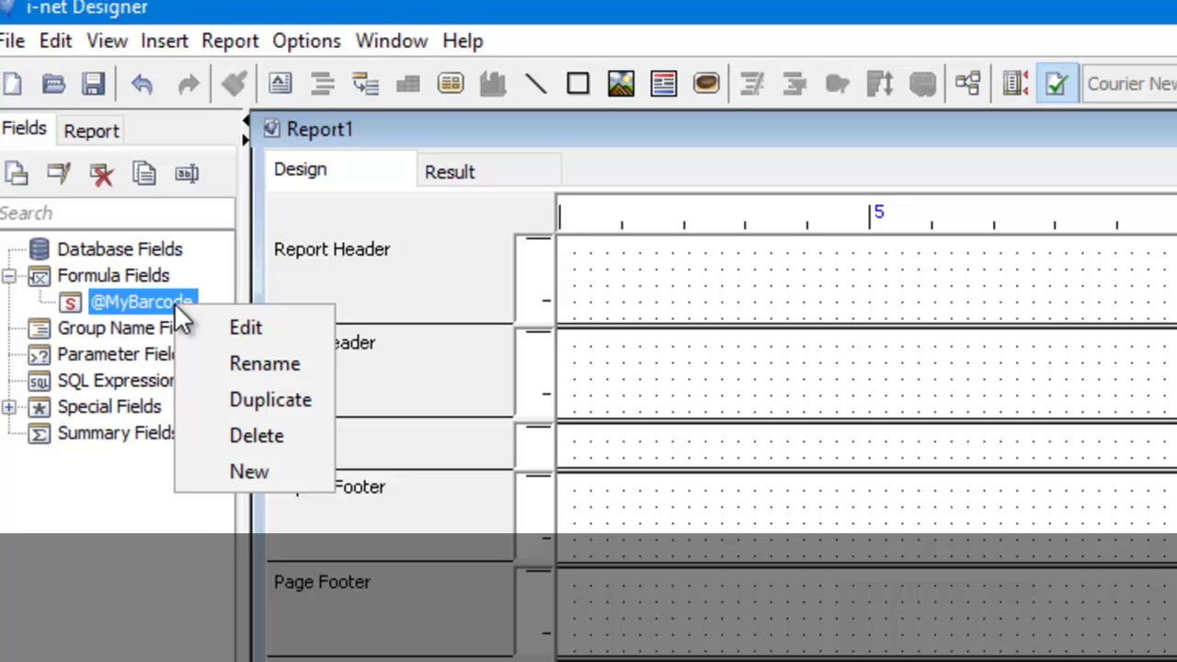
left_click(254, 305)
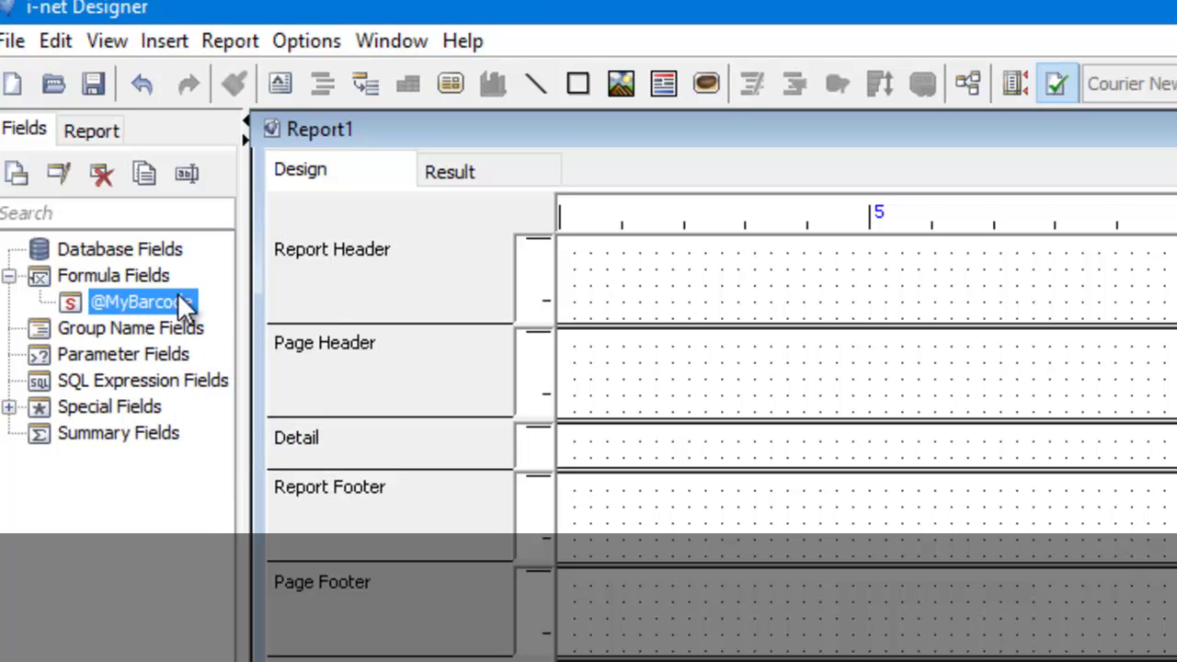
left_click_drag(144, 302, 739, 452)
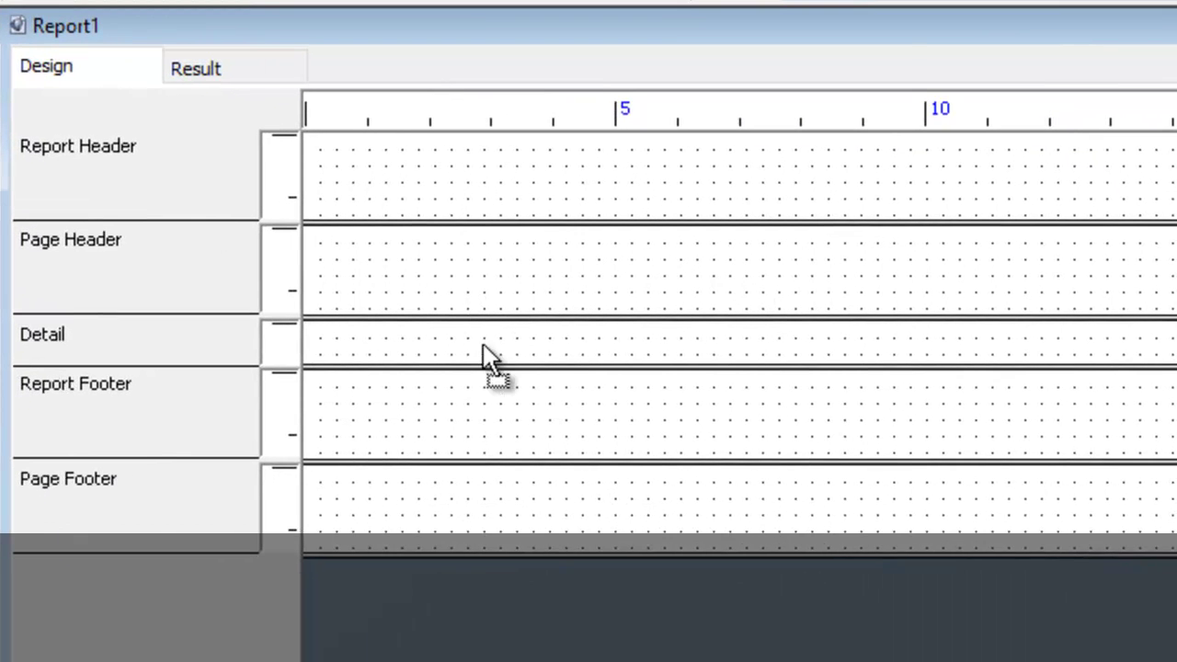
left_click_drag(485, 354, 483, 349)
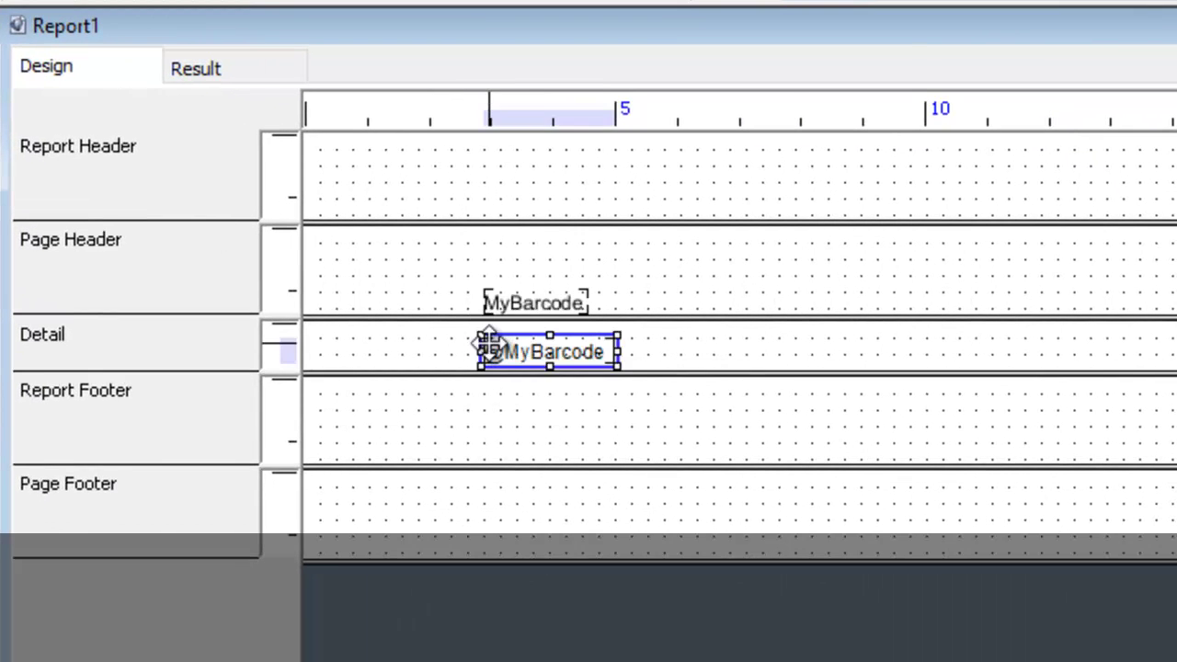
left_click_drag(795, 371, 786, 565)
left_click_drag(548, 351, 548, 432)
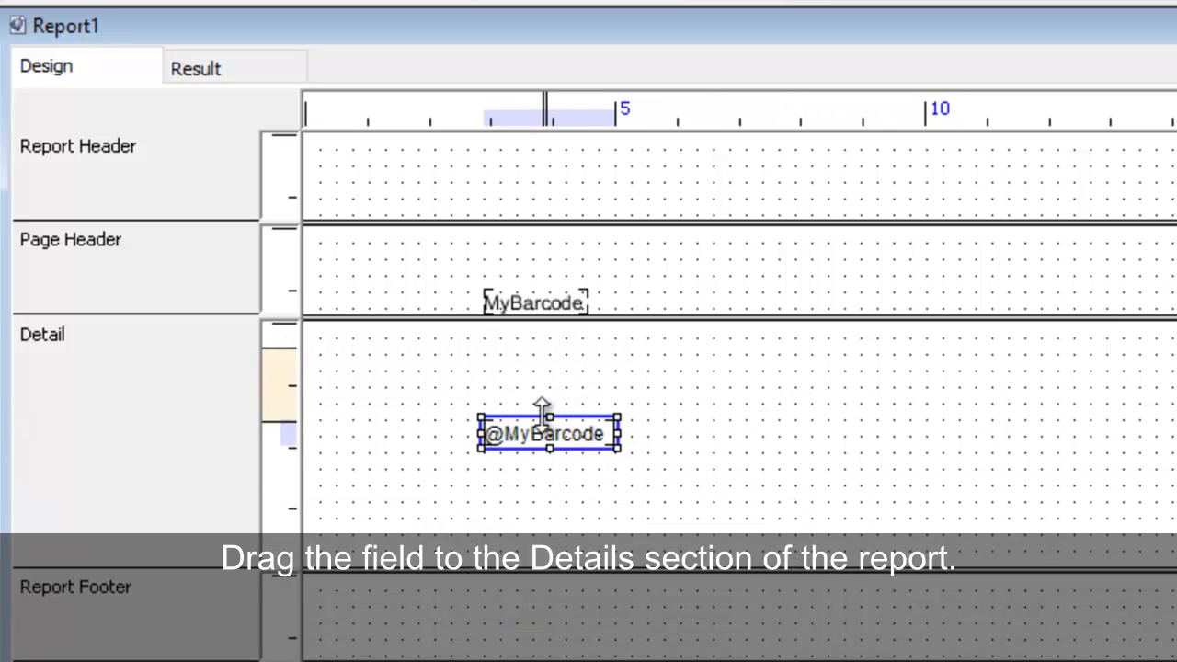
left_click(536, 304)
left_click_drag(534, 299, 533, 368)
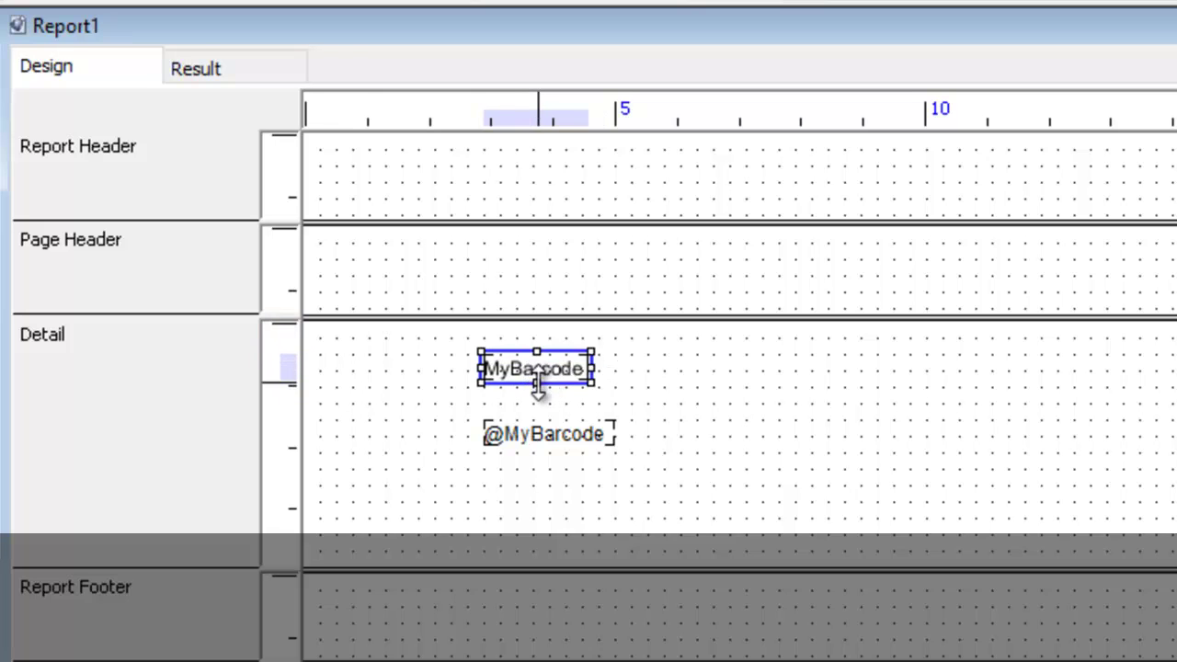
right_click(553, 438)
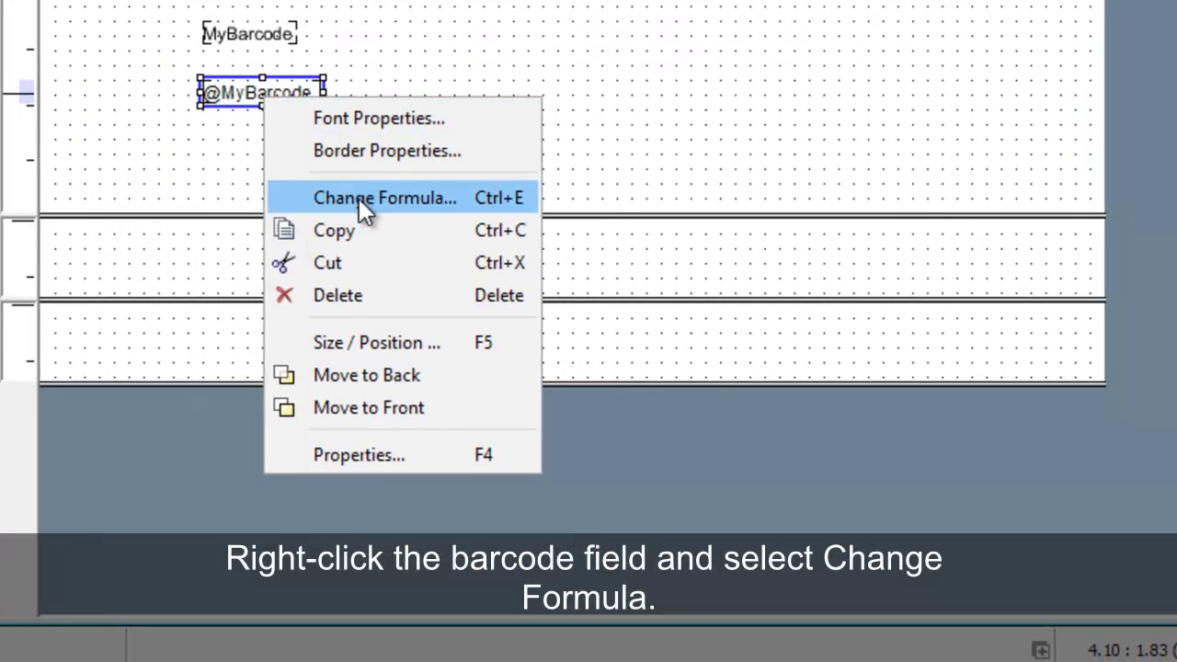
left_click(359, 195)
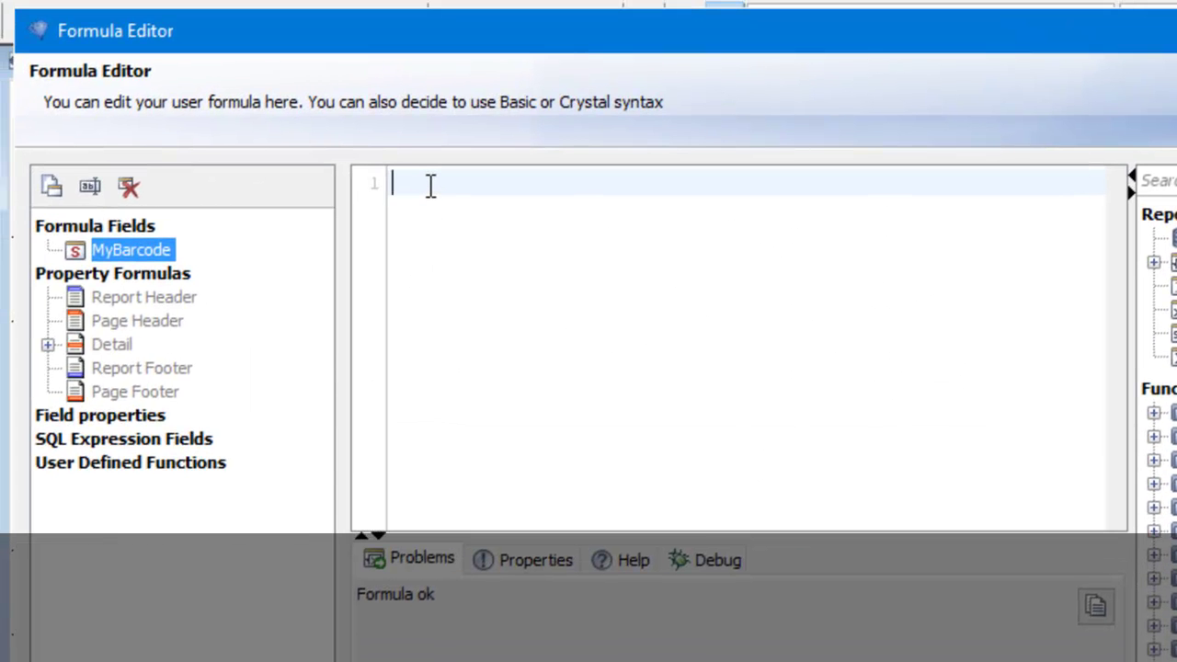
right_click(428, 186)
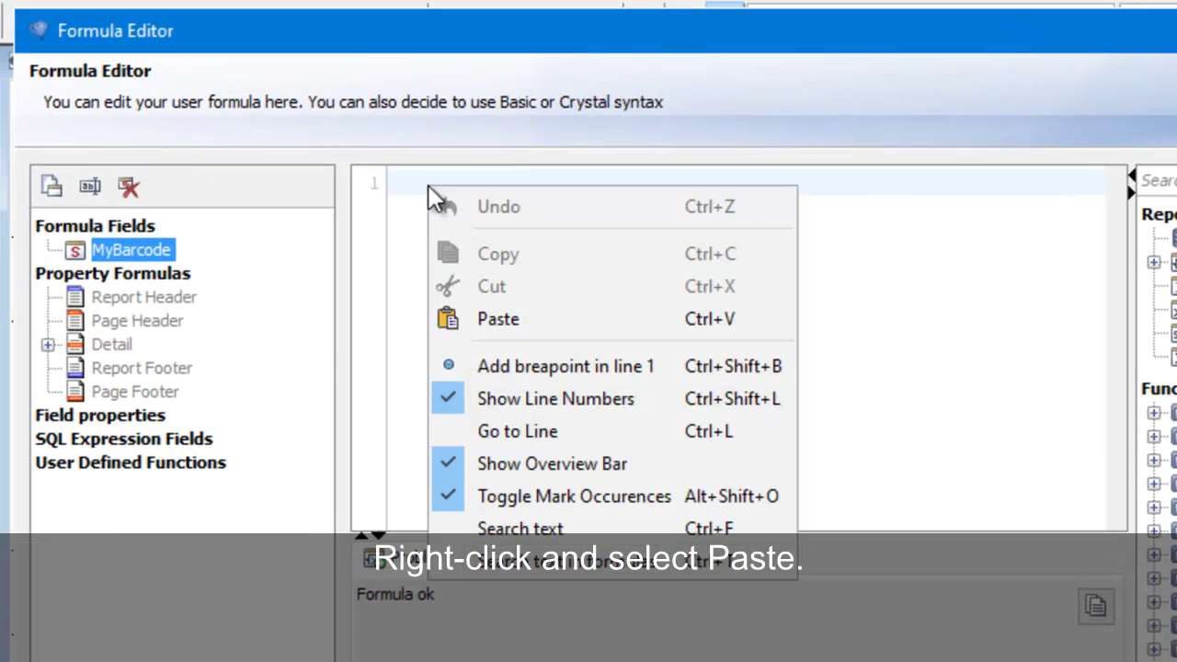
left_click(506, 319)
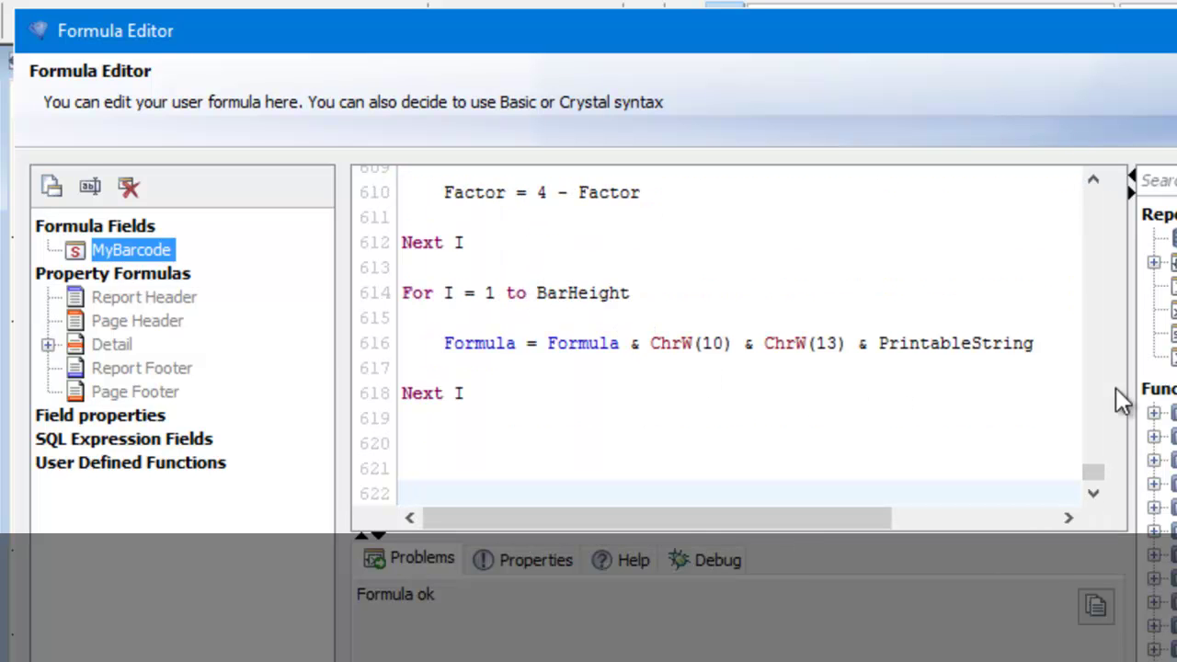
left_click_drag(1093, 475, 1104, 213)
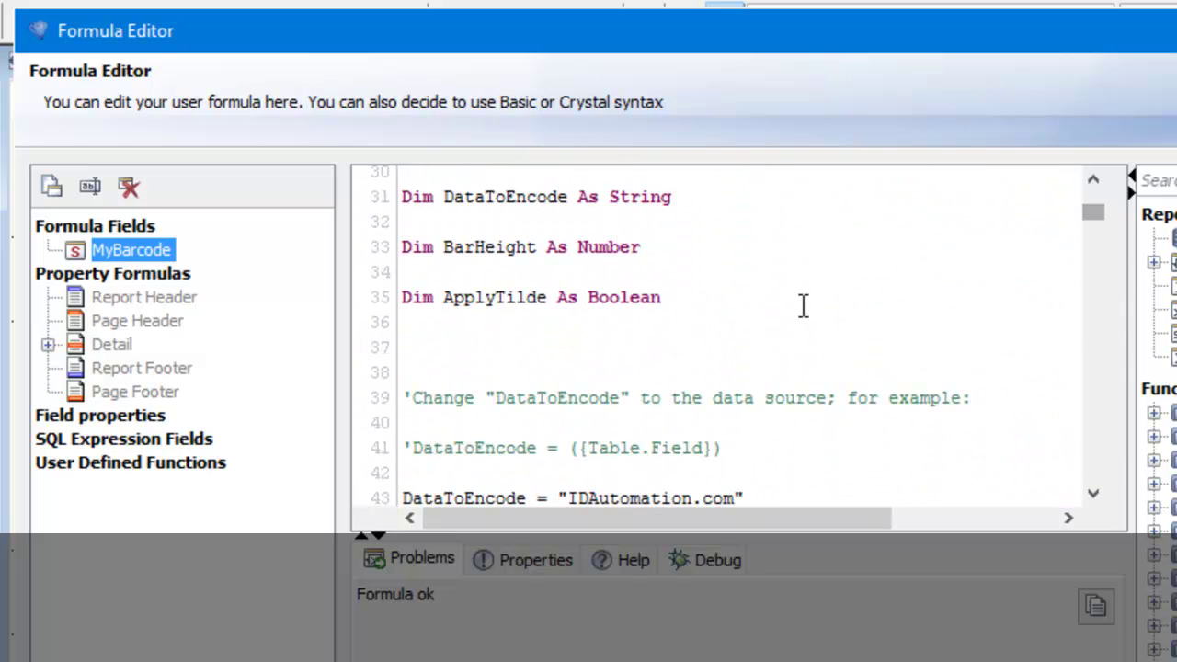
scroll(800, 306, "down", 1)
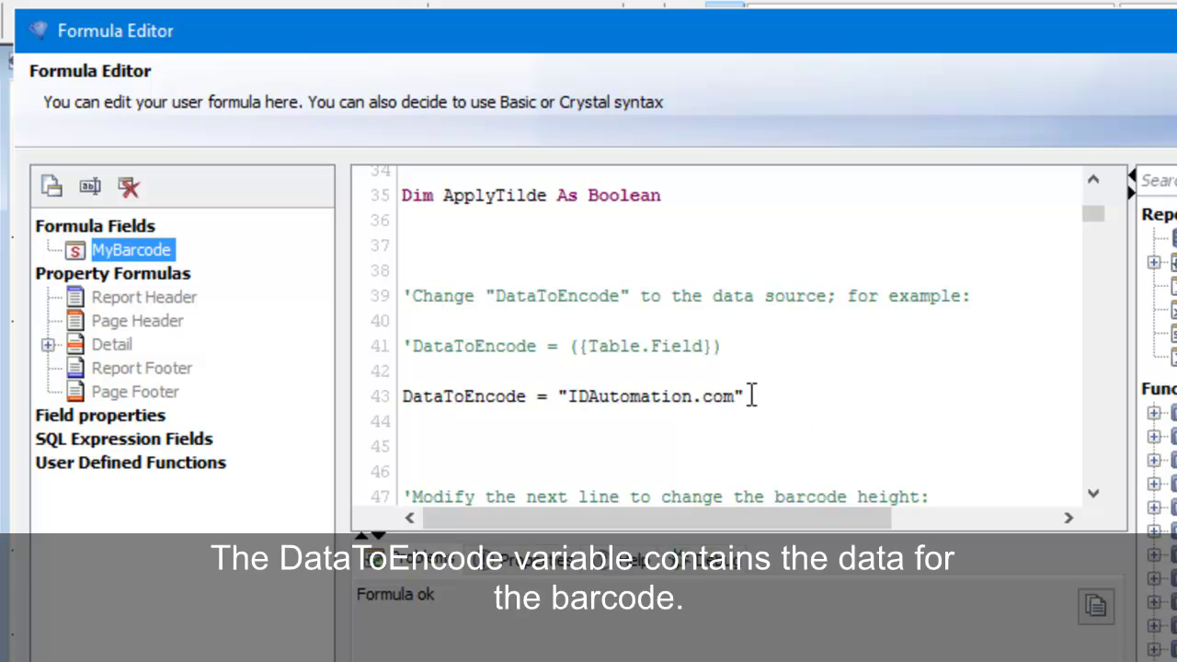
left_click_drag(737, 396, 569, 396)
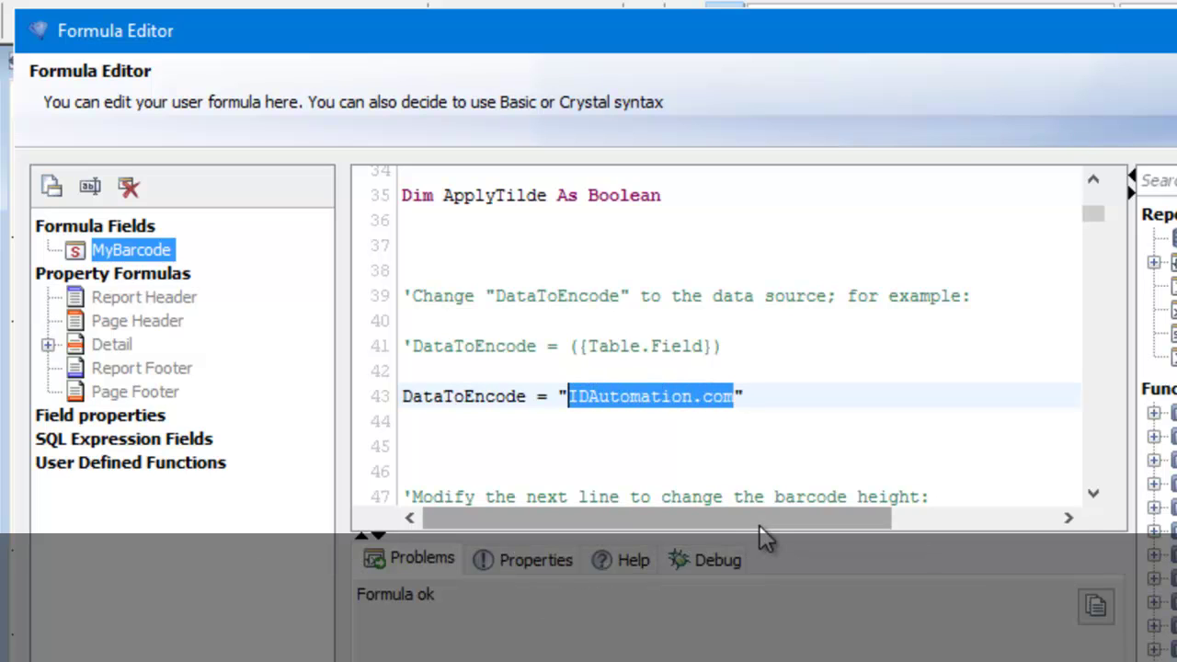
type("12345678")
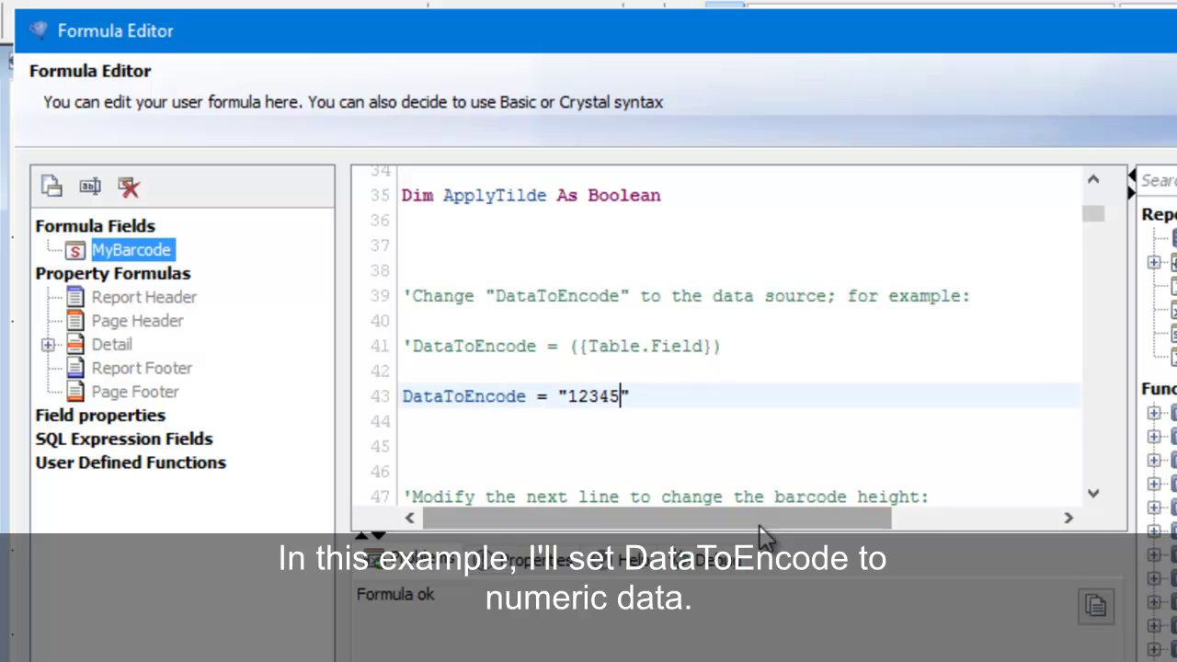
type("90")
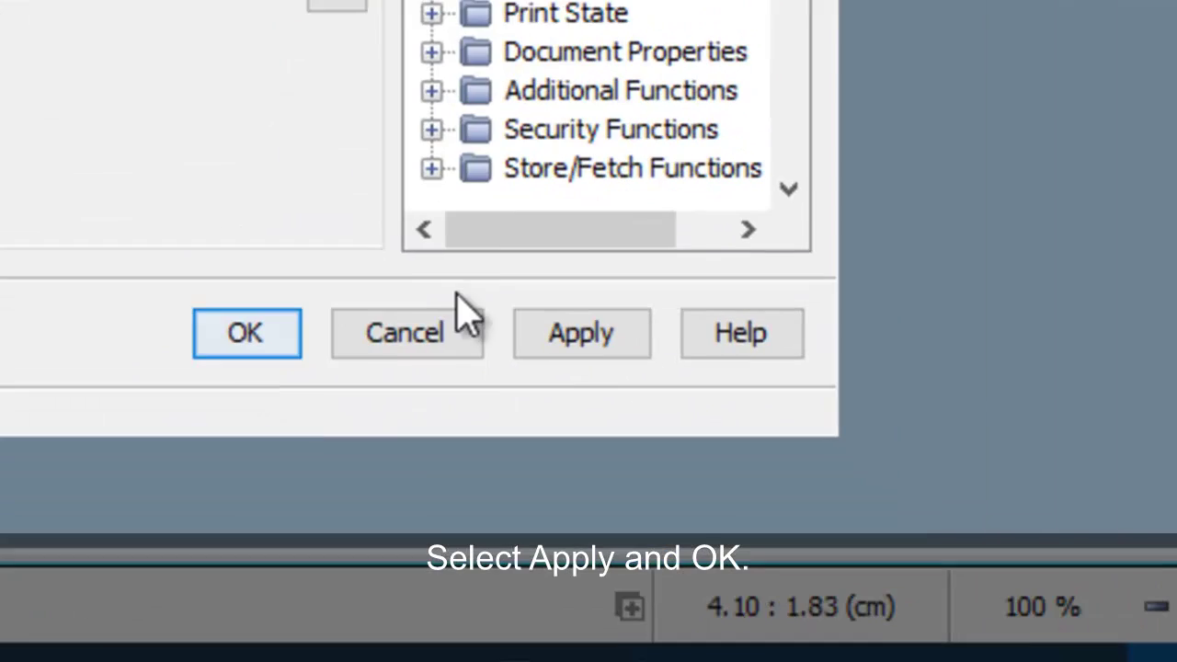
left_click(1176, 661)
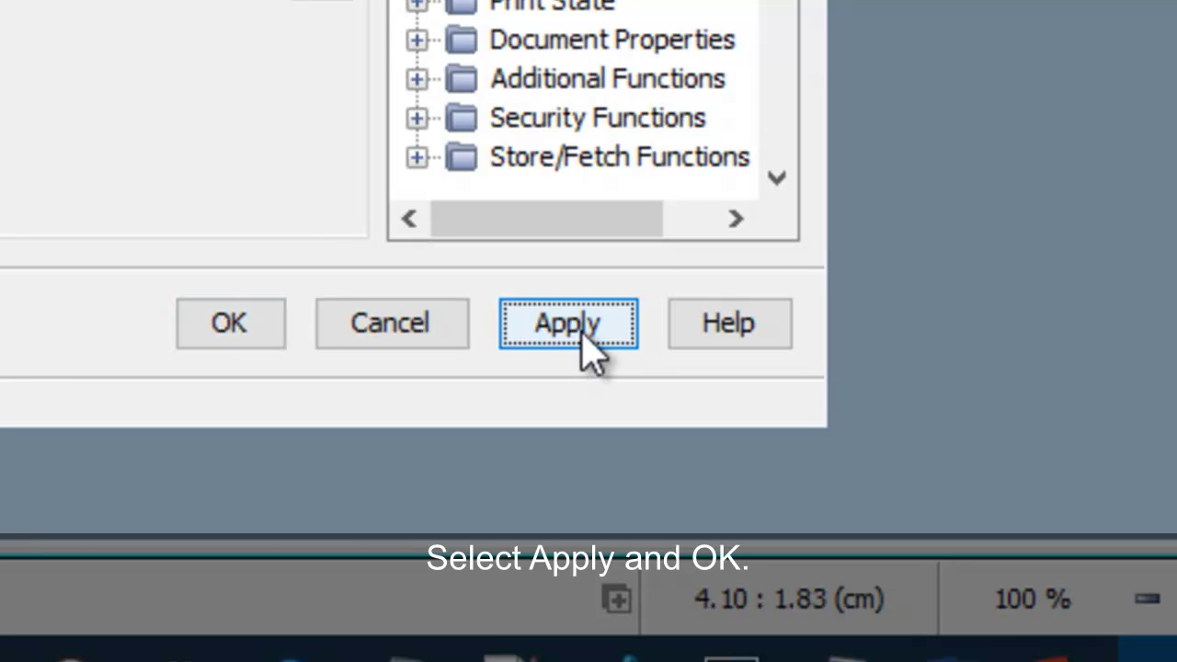
left_click(260, 333)
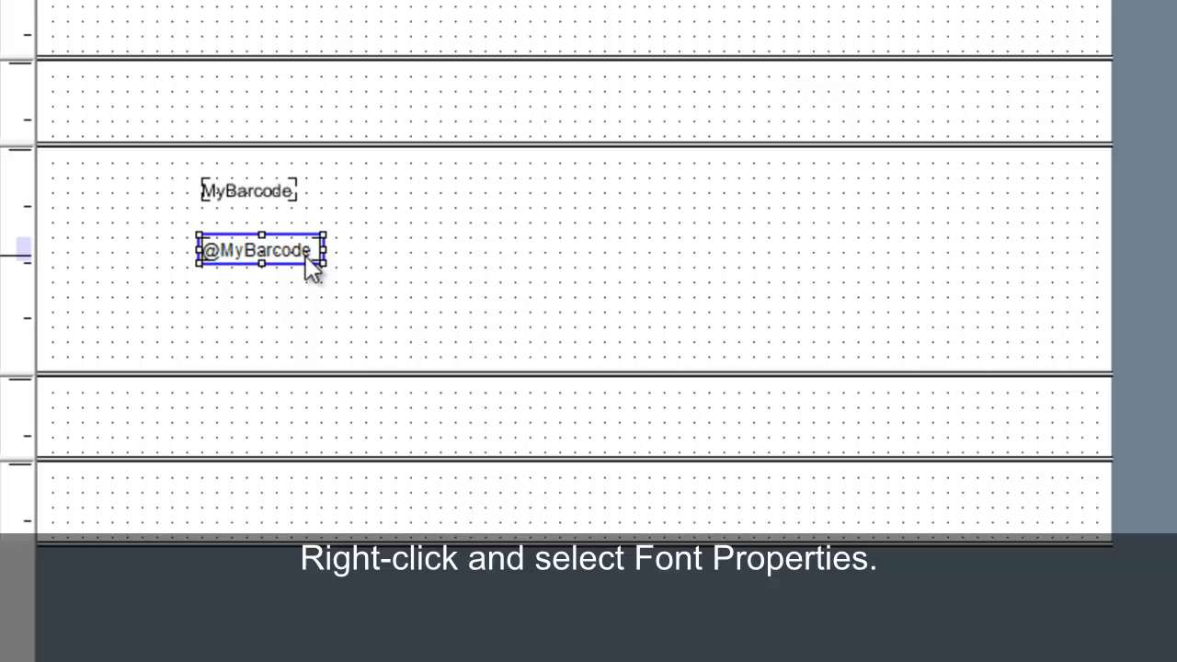
right_click(306, 257)
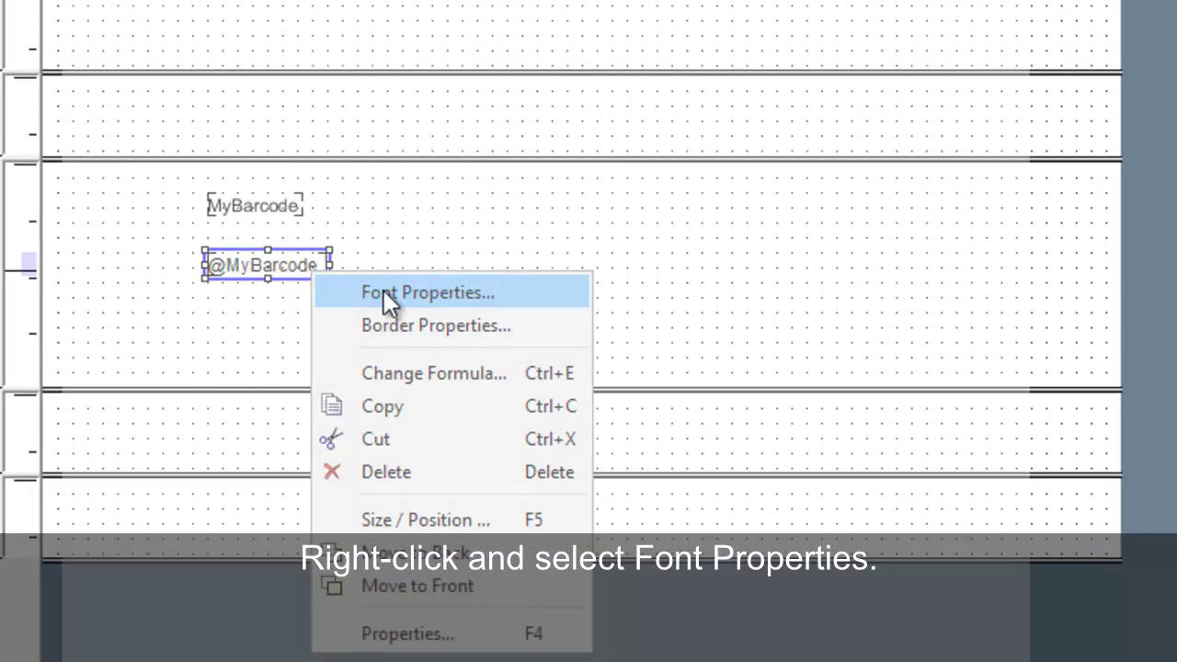
left_click(380, 280)
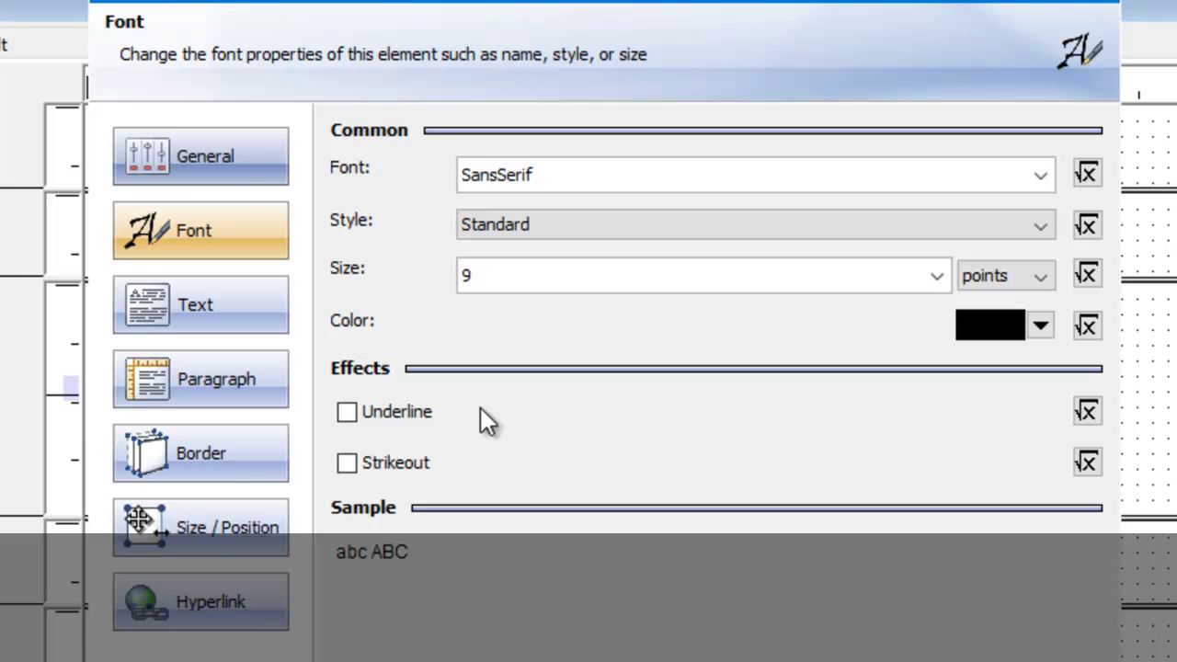
left_click(1043, 179)
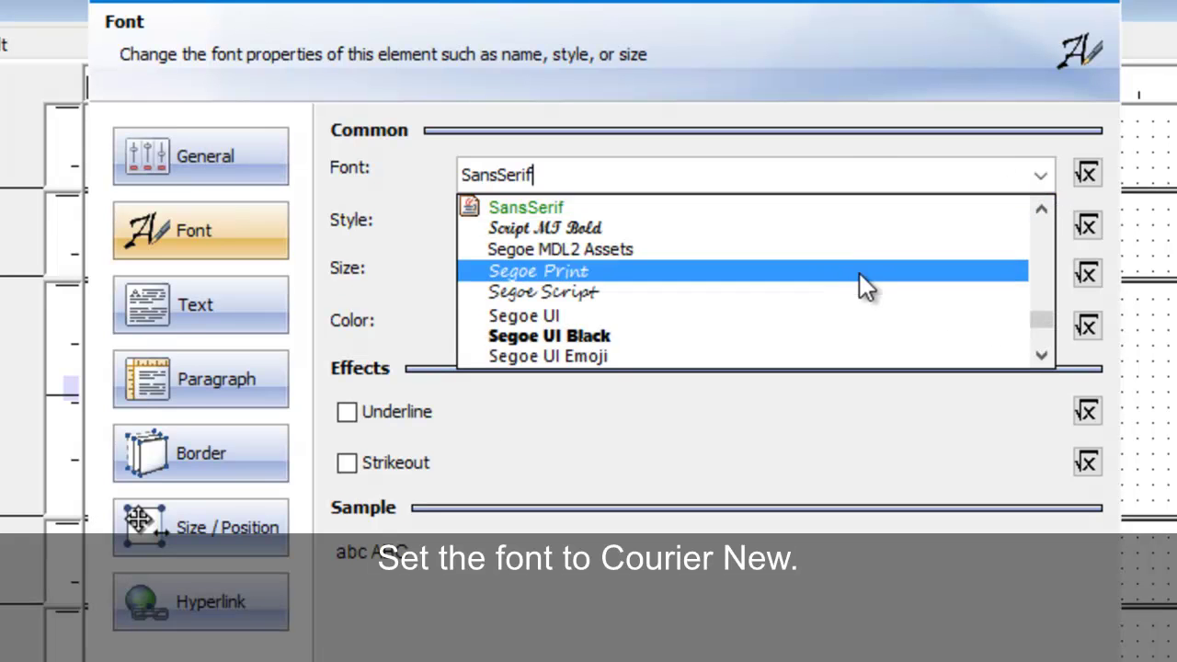
left_click_drag(1034, 320, 1041, 228)
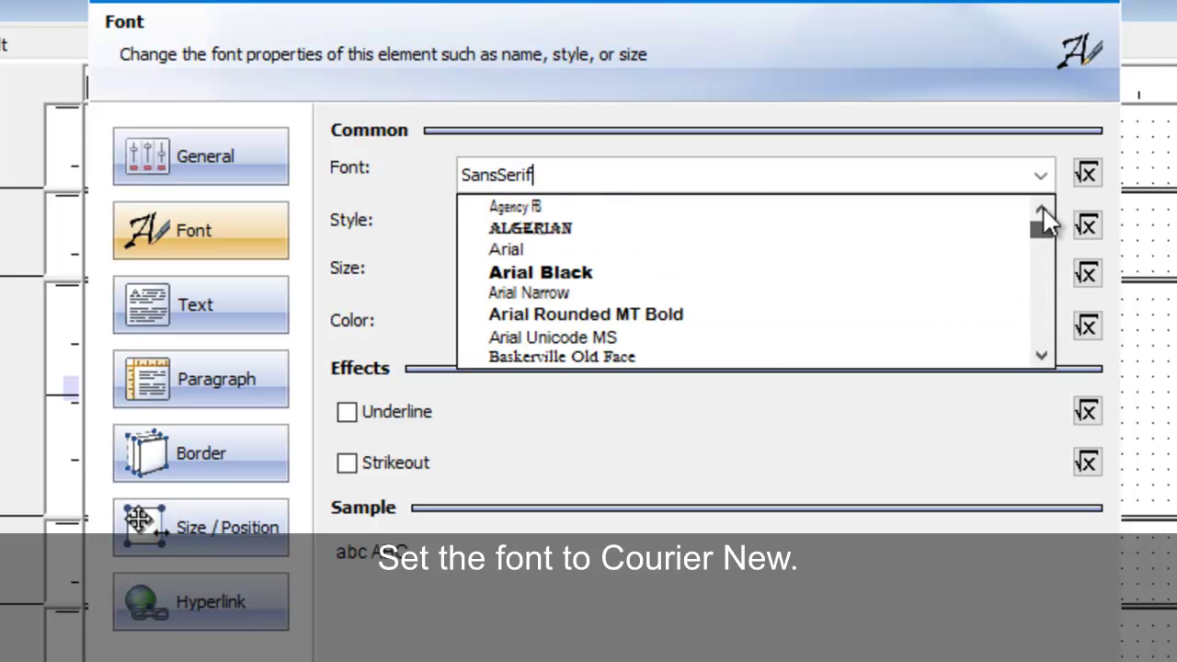
scroll(841, 269, "down", 7)
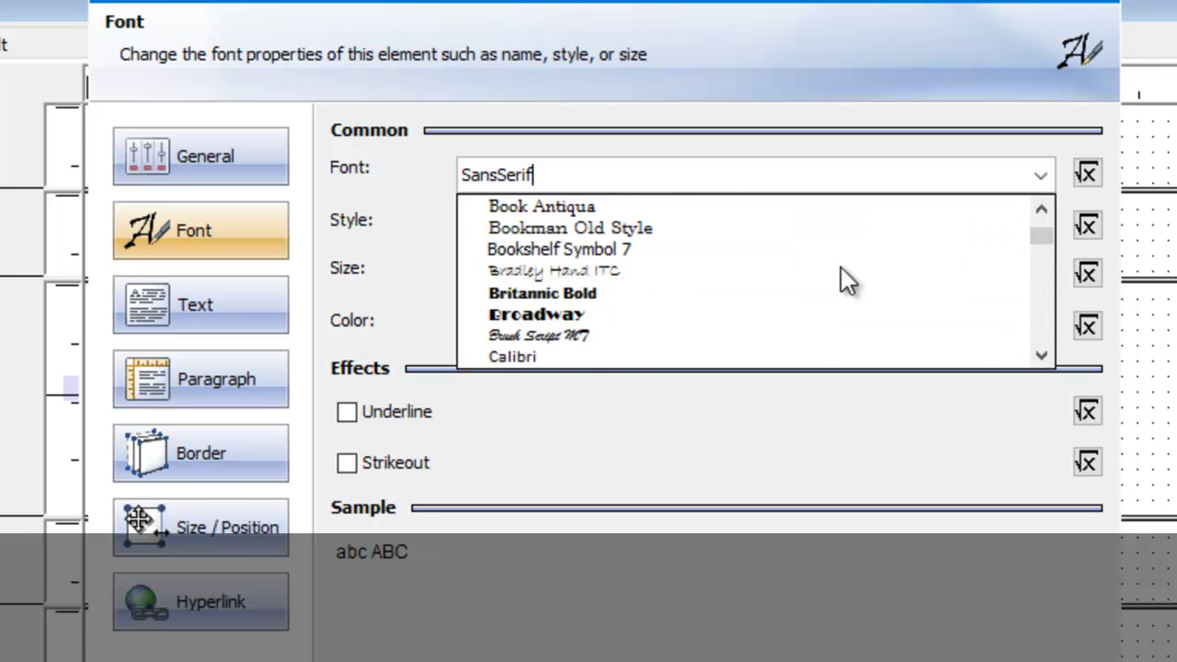
scroll(839, 267, "down", 3)
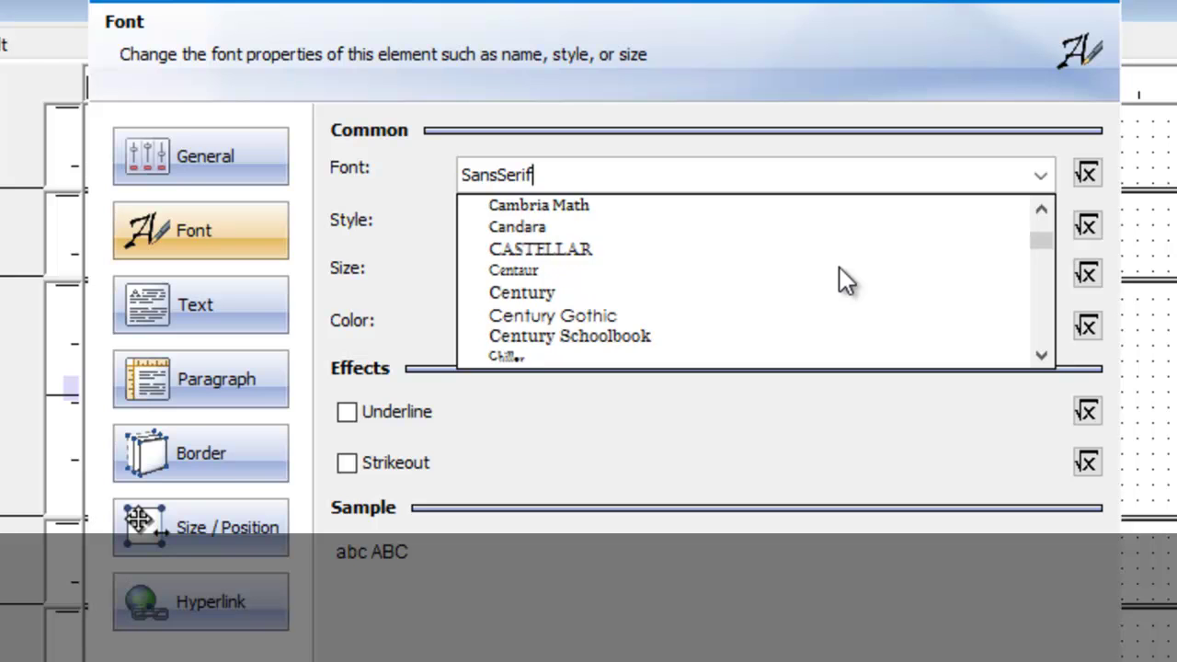
scroll(839, 267, "down", 3)
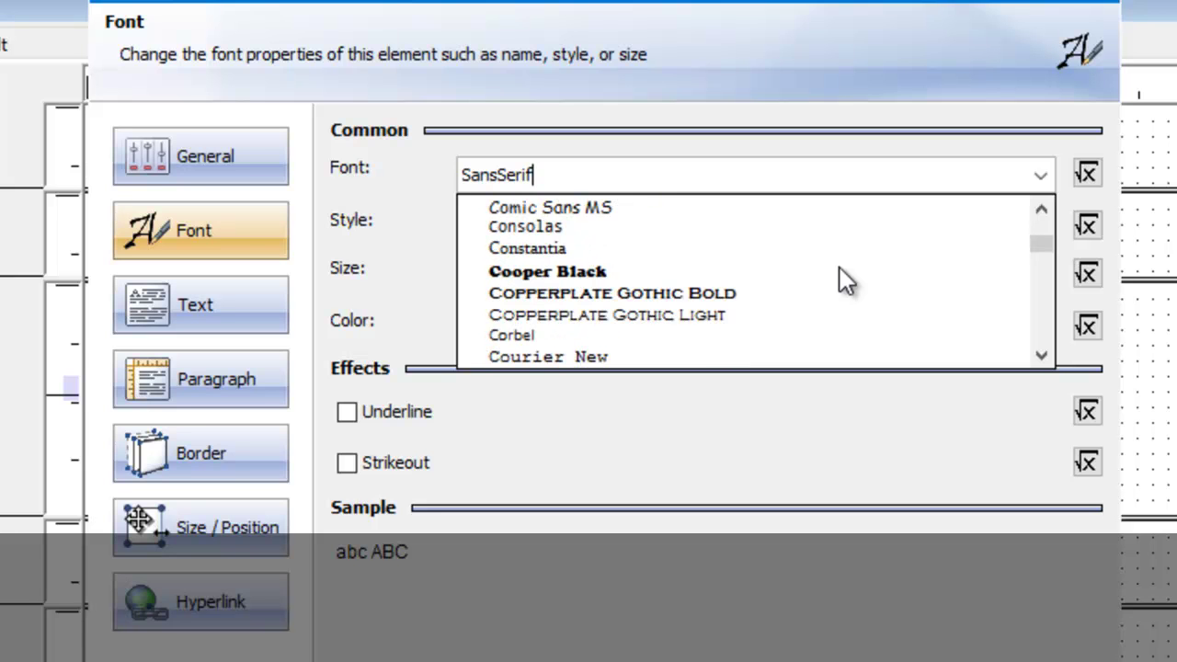
scroll(839, 267, "down", 1)
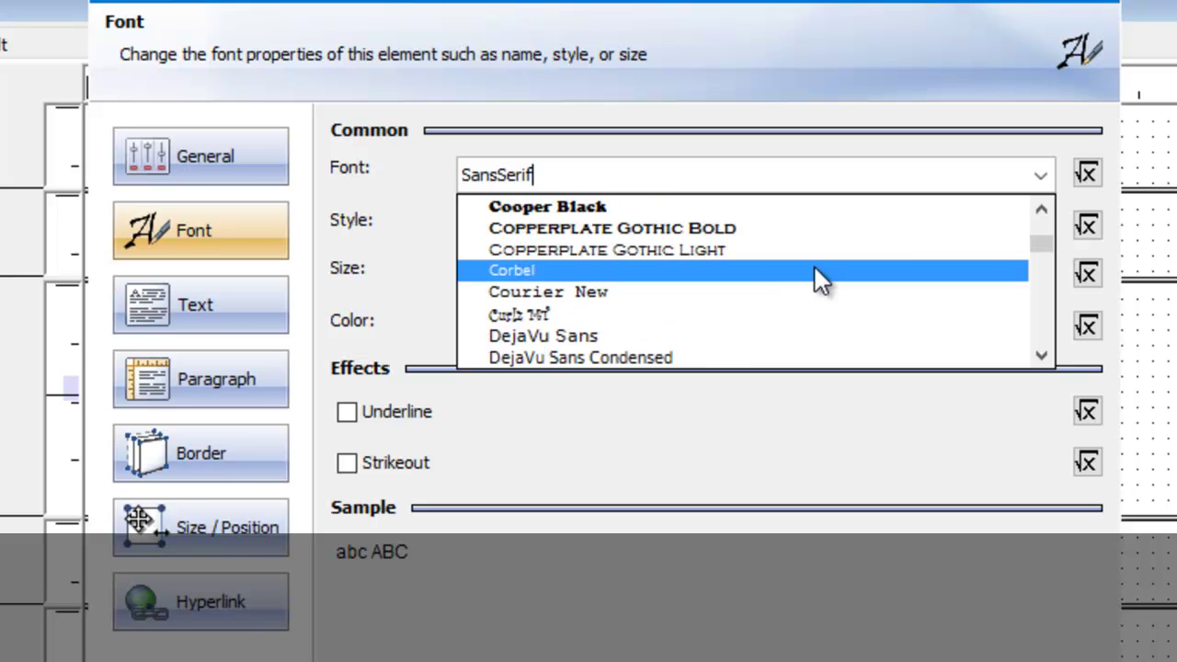
left_click(651, 293)
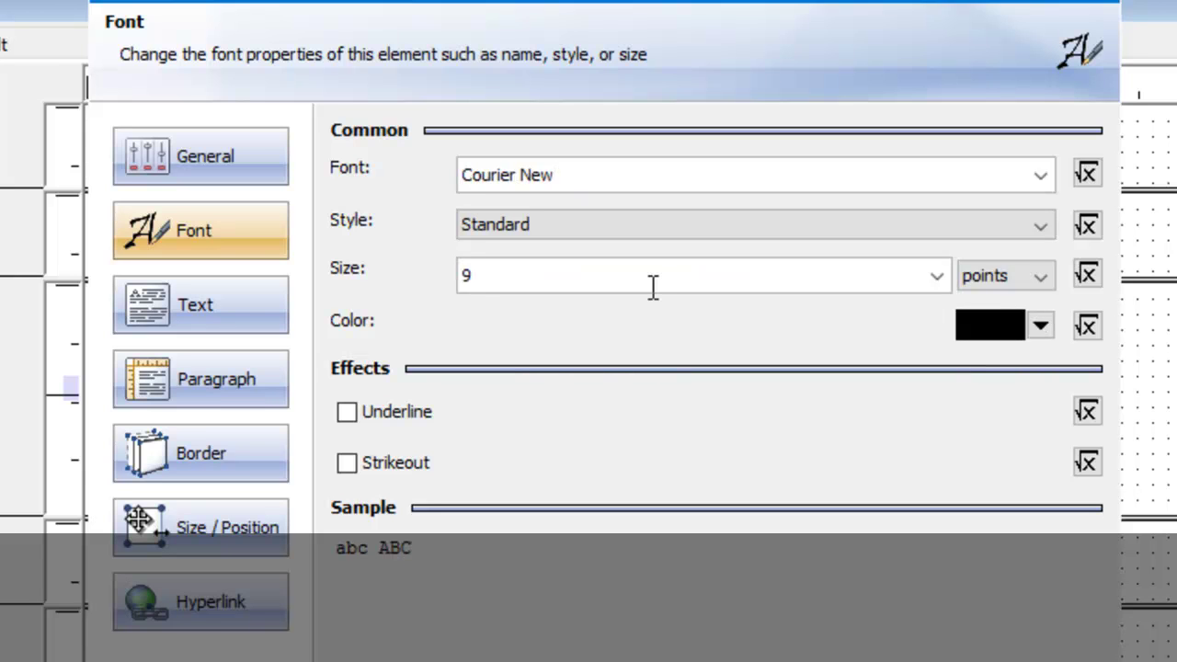
double_click(512, 274)
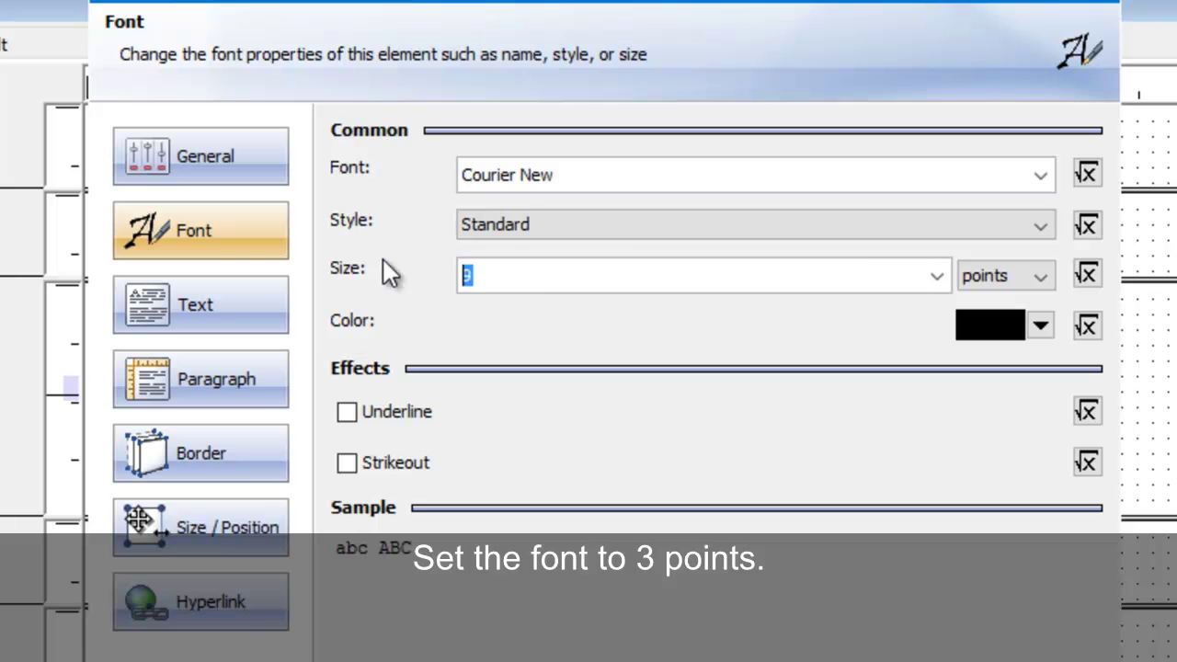
type("3")
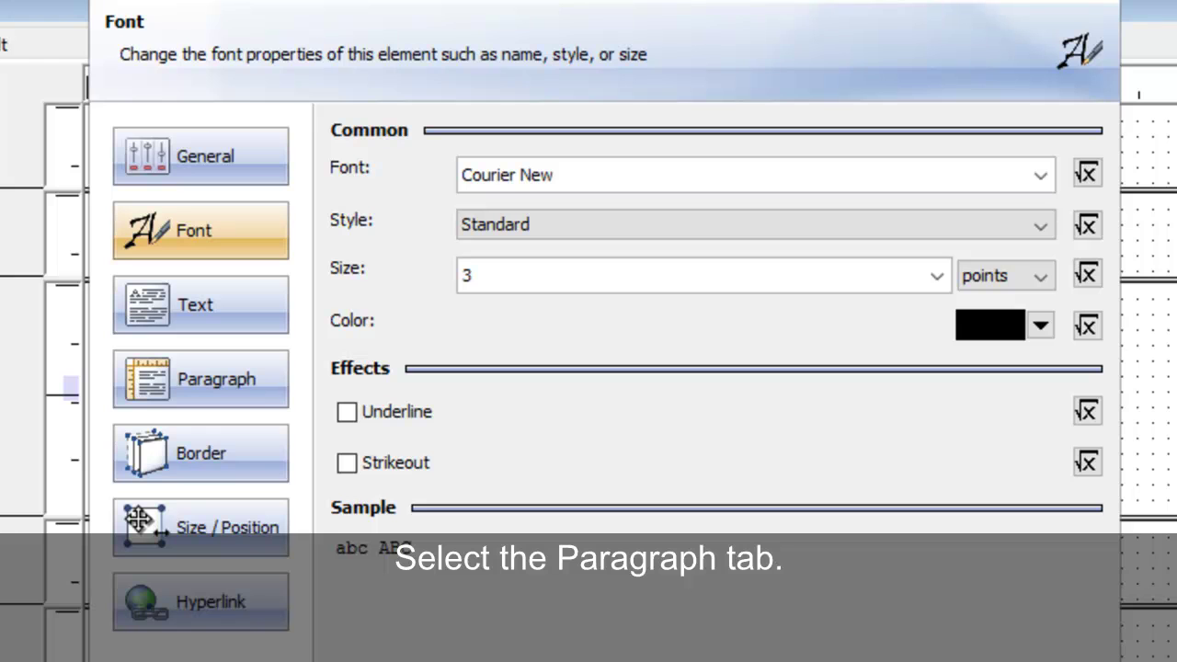
left_click(247, 391)
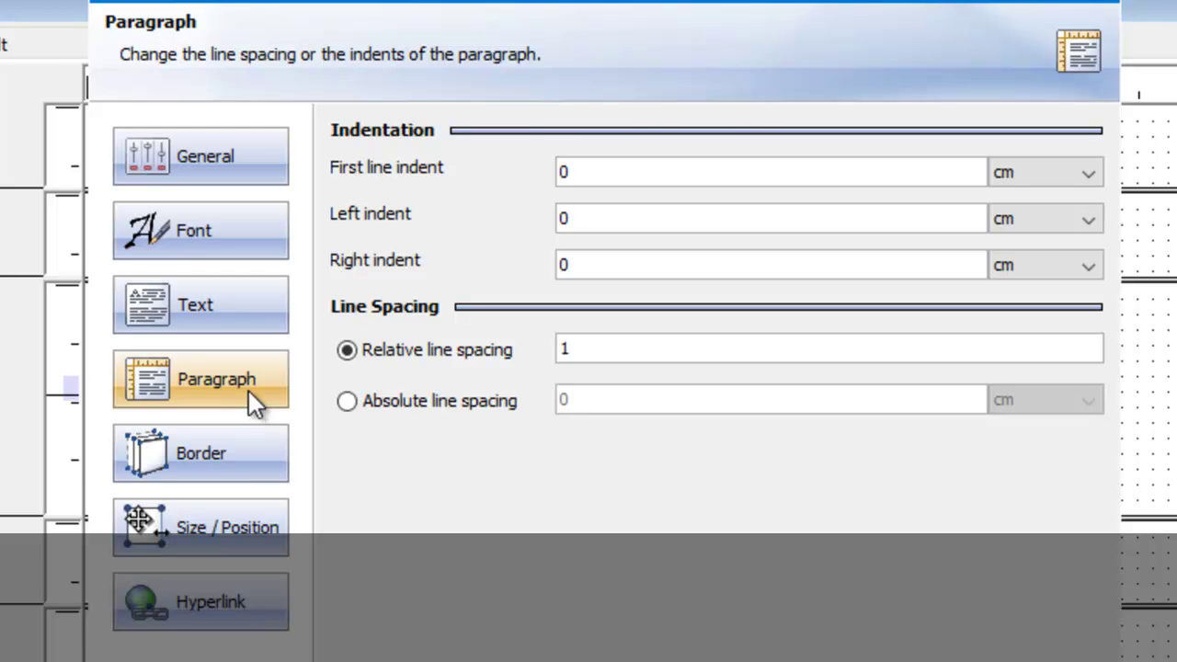
left_click(561, 349)
type("0.")
type("34")
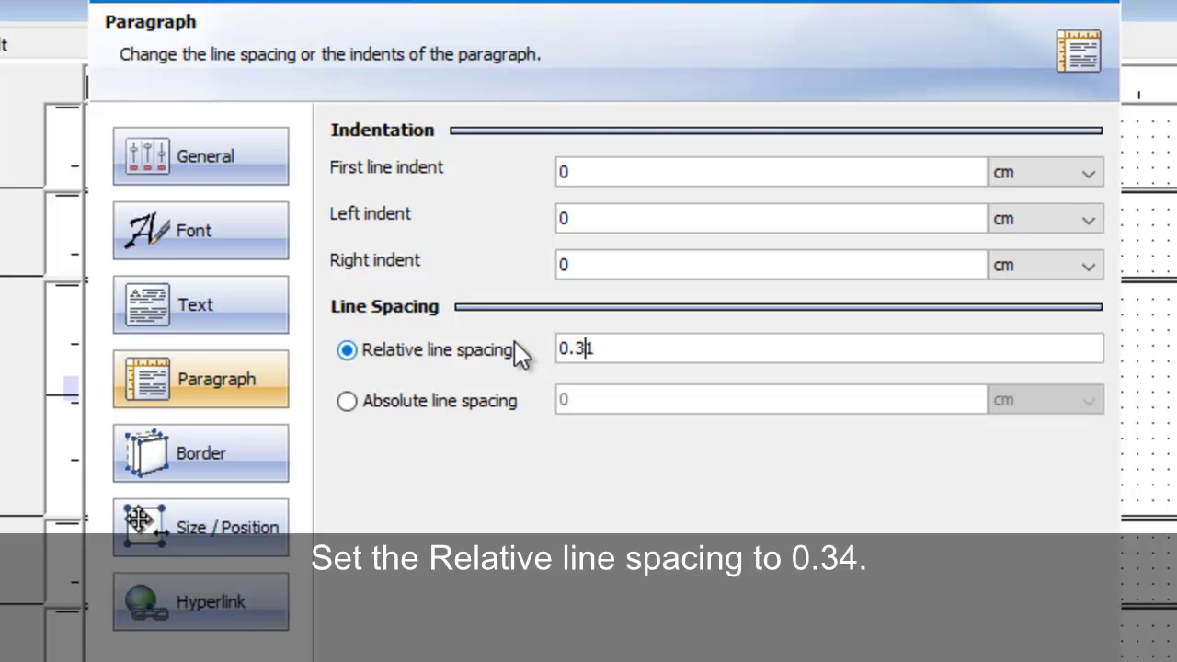
left_click(641, 360)
key("BackSpace")
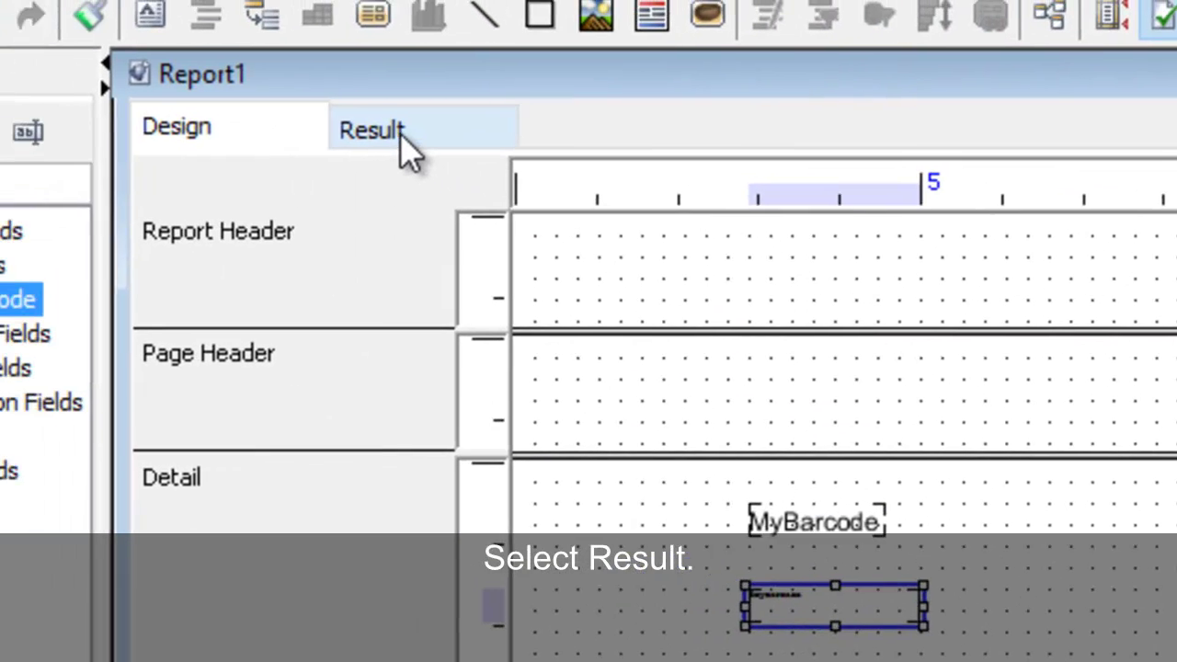
left_click(275, 119)
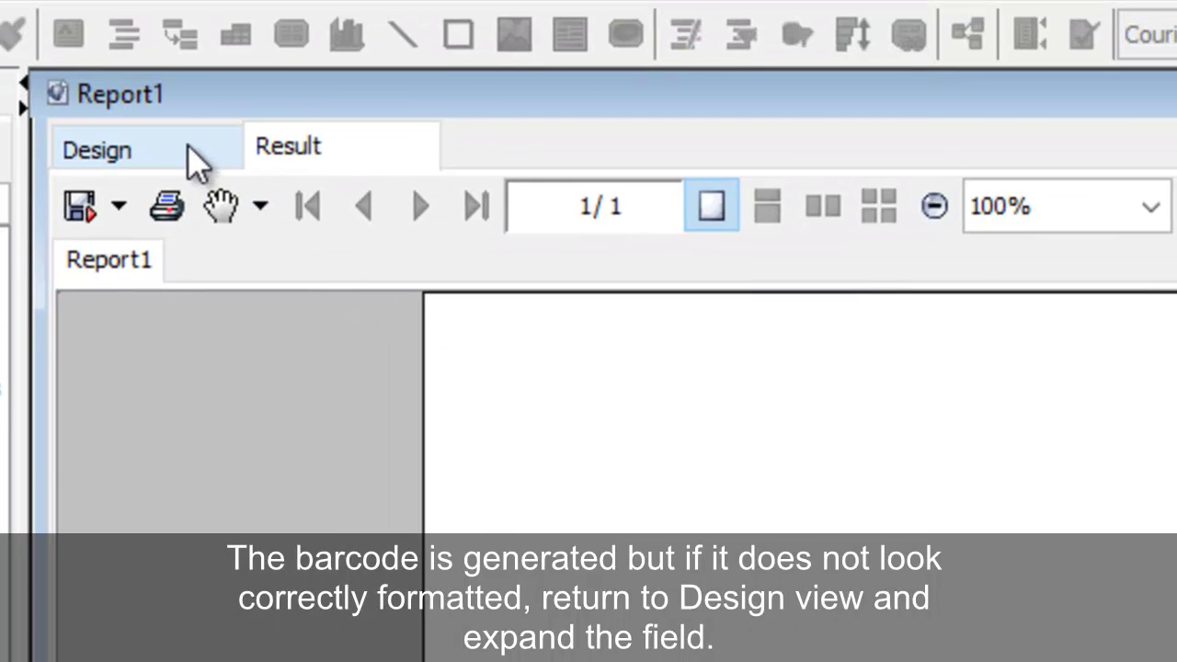
left_click(194, 164)
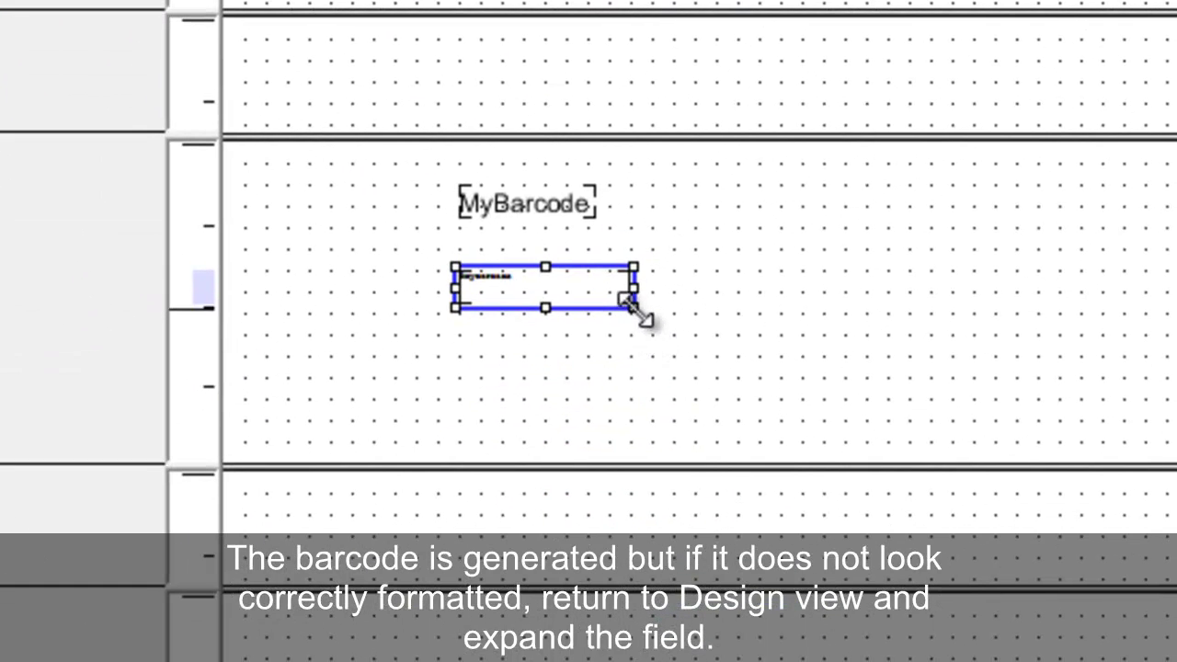
left_click_drag(632, 307, 1131, 431)
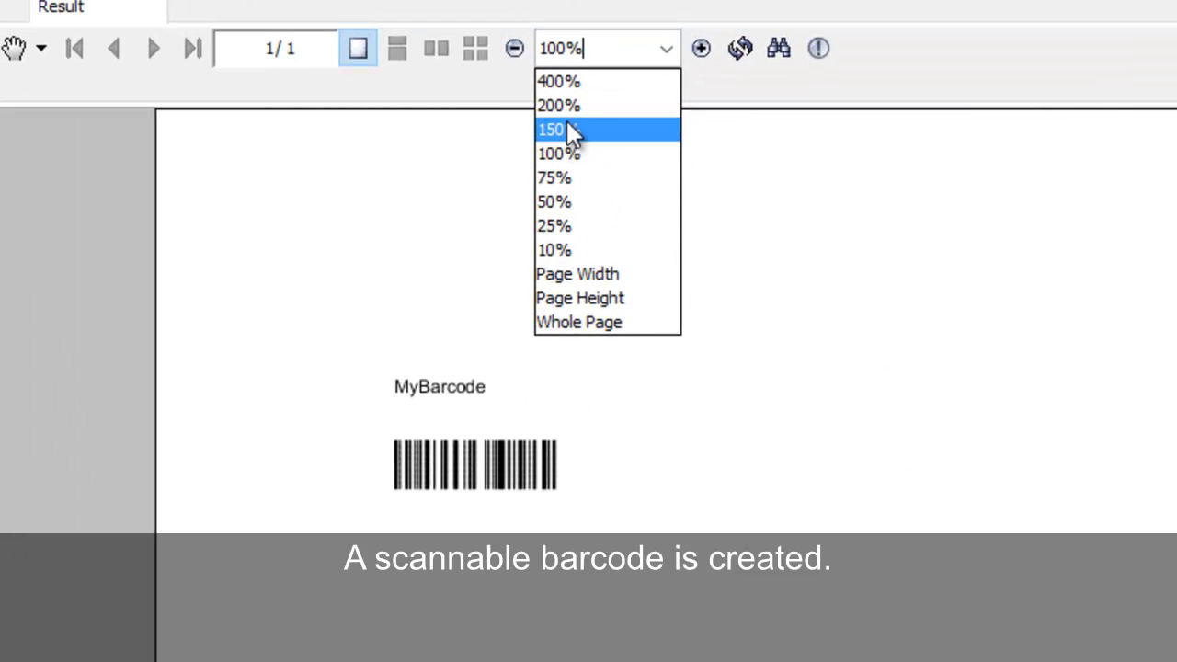
left_click(561, 135)
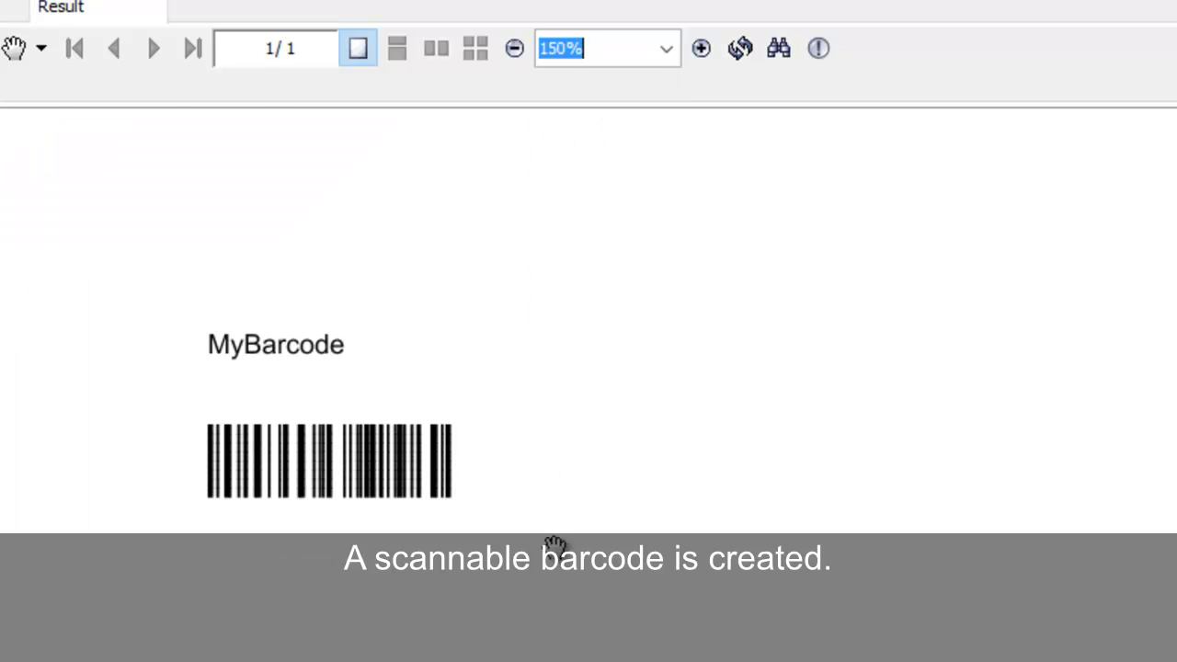